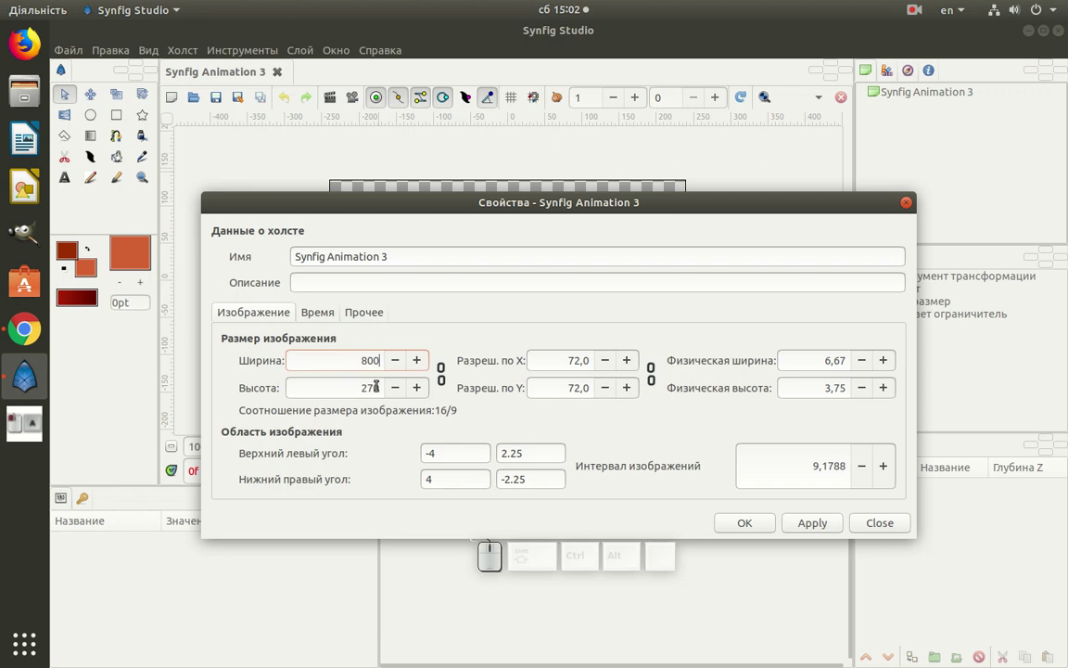
Set the canvas image height to 600 px alongside the 800 px width and accept the canvas properties.
{"action": "left_click", "coordinate": [374, 388]}
{"action": "double_click", "coordinate": [379, 388]}
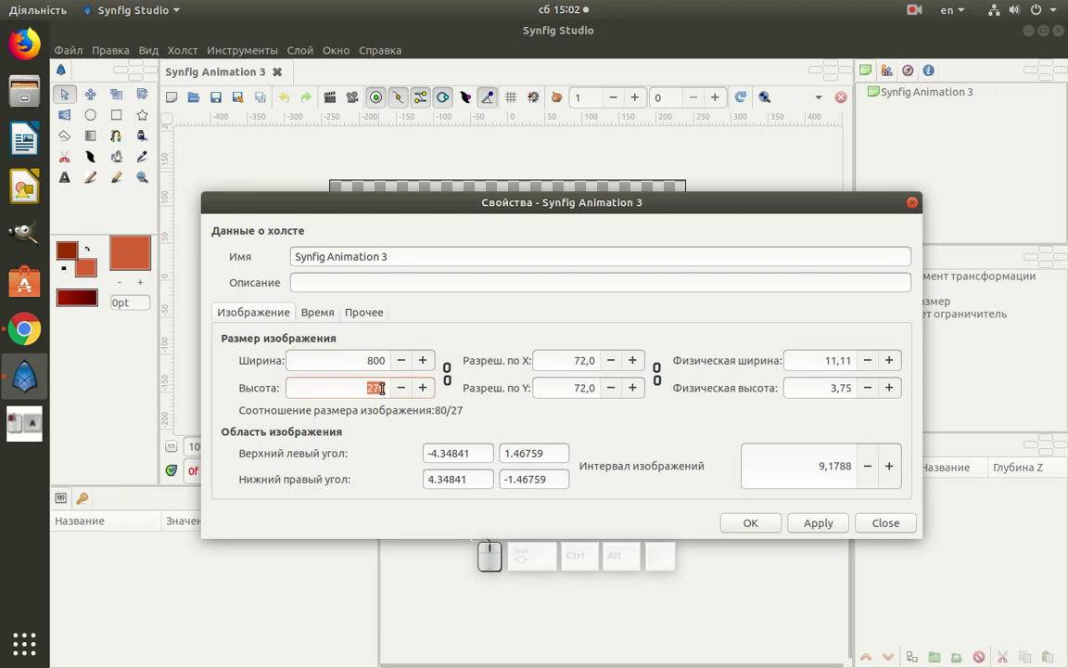
{"action": "type", "text": "600"}
{"action": "left_click", "coordinate": [751, 523]}
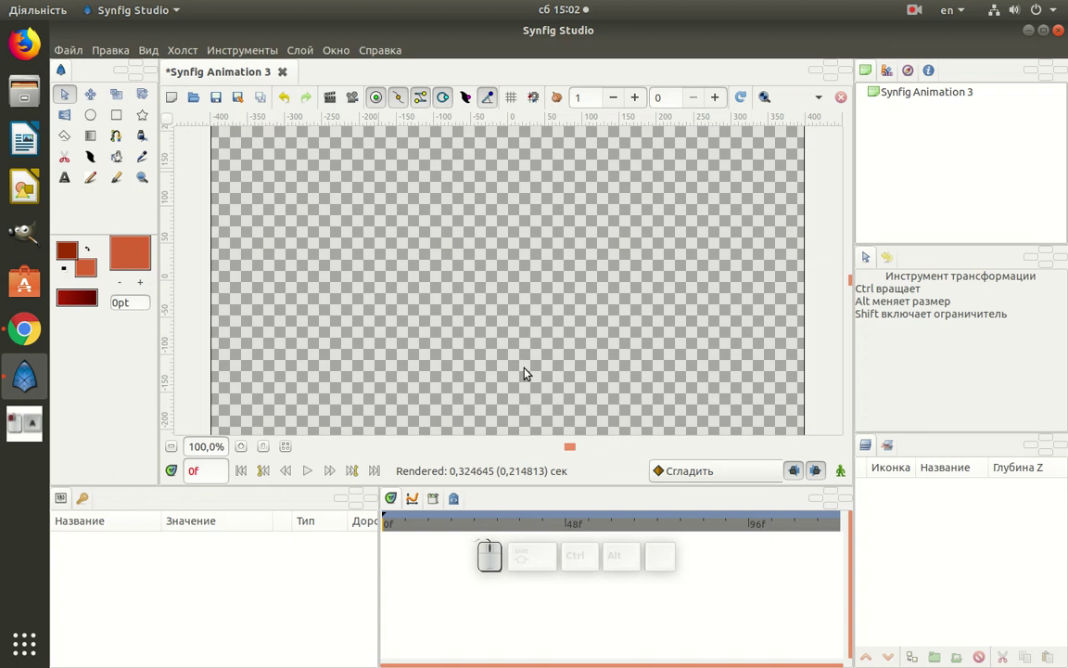
Activate the Rectangle tool and darken the outline colour to brown #802C0C, keeping the orange fill colour.
{"action": "left_click_drag", "start_coordinate": [846, 281], "coordinate": [777, 305]}
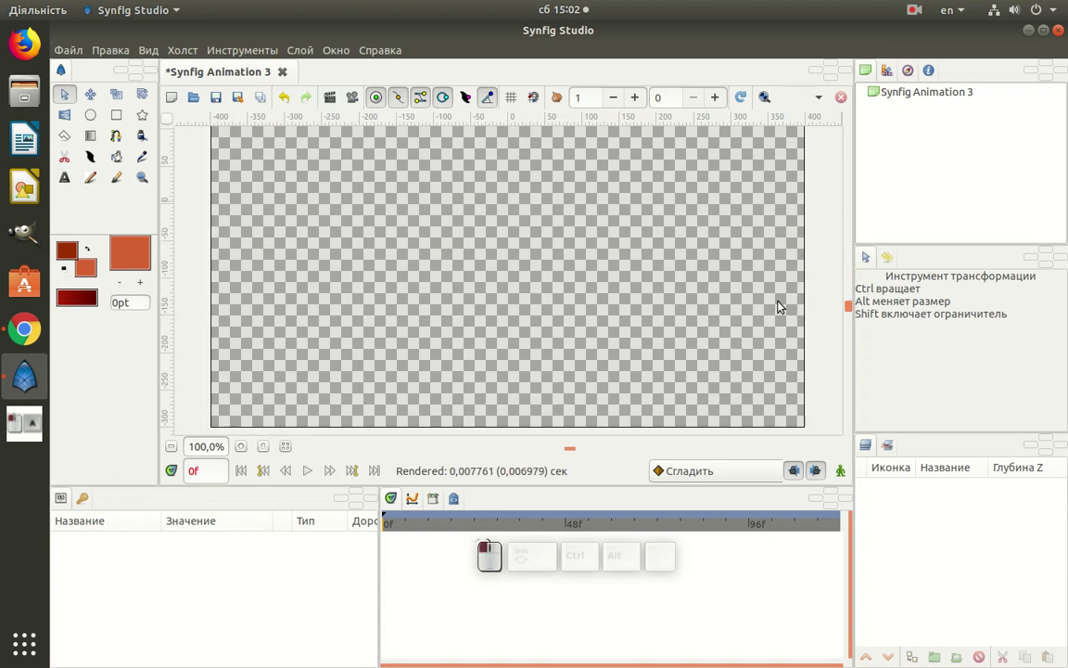
{"action": "scroll", "coordinate": [571, 313], "scroll_direction": "down", "scroll_amount": 2, "text": "ctrl"}
{"action": "scroll", "coordinate": [571, 313], "scroll_direction": "up", "scroll_amount": 3}
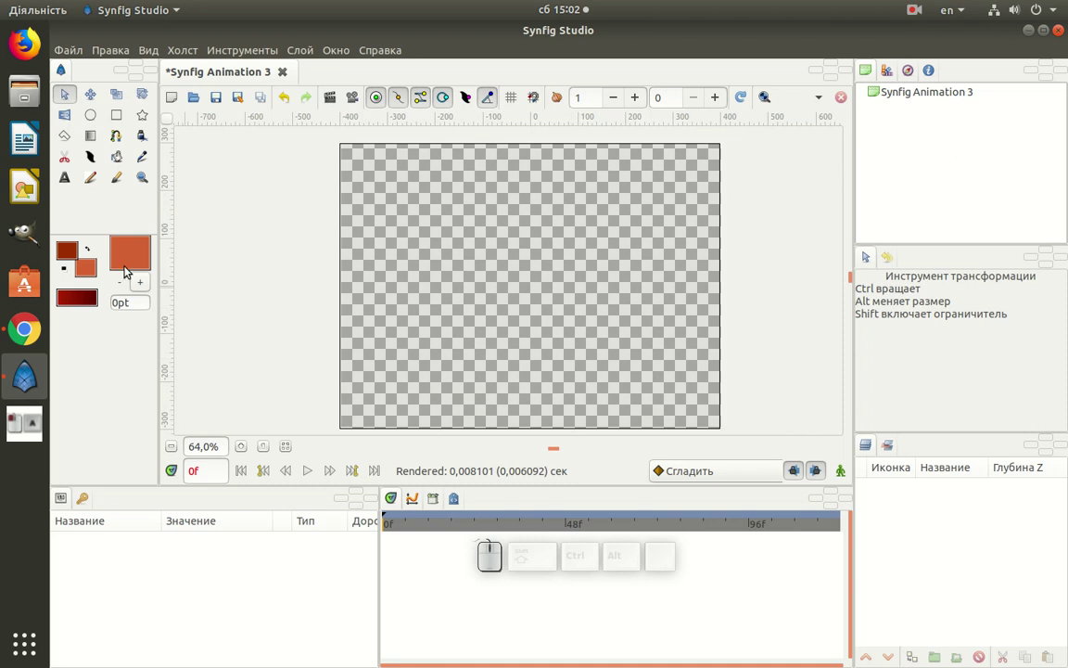
{"action": "left_click", "coordinate": [115, 117]}
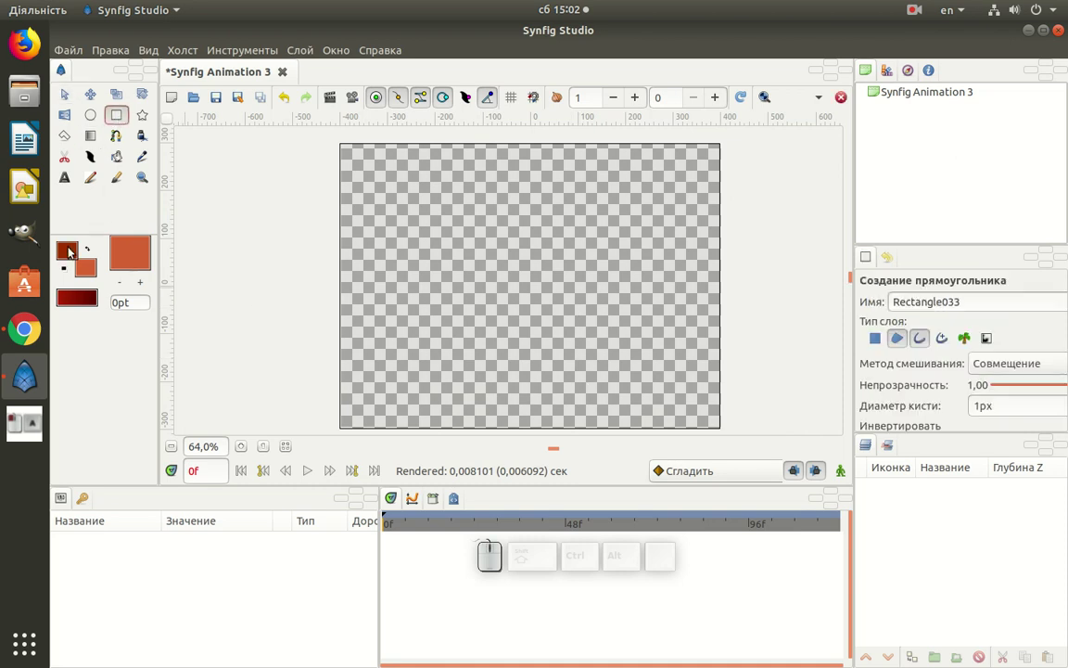
{"action": "double_click", "coordinate": [66, 243]}
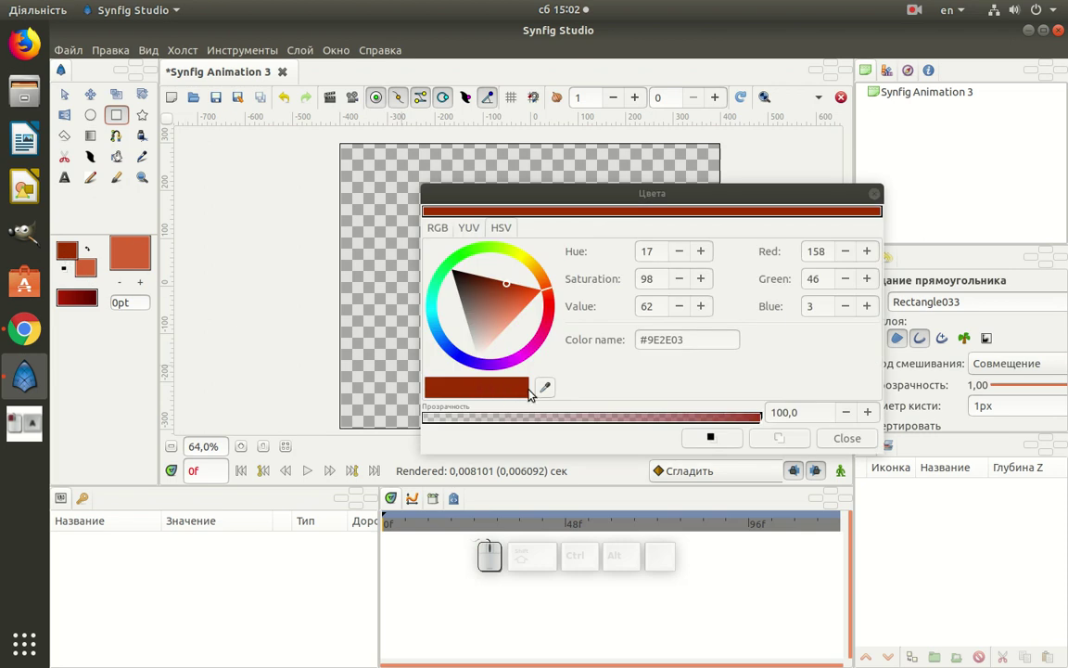
{"action": "left_click_drag", "start_coordinate": [508, 293], "coordinate": [492, 286]}
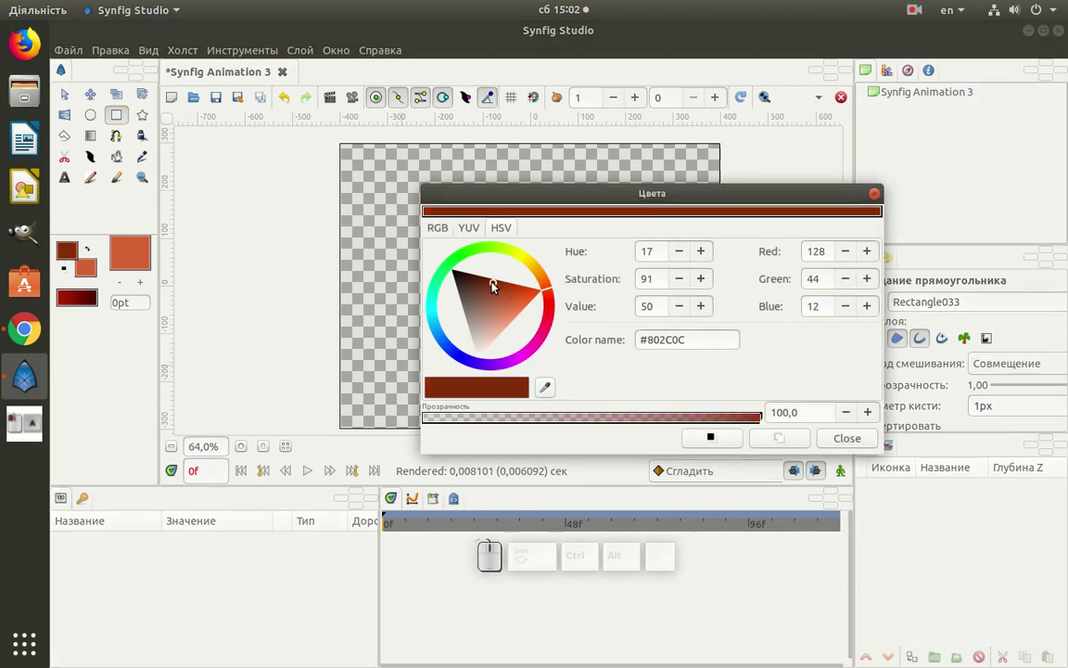
{"action": "left_click", "coordinate": [710, 440]}
{"action": "left_click", "coordinate": [87, 270]}
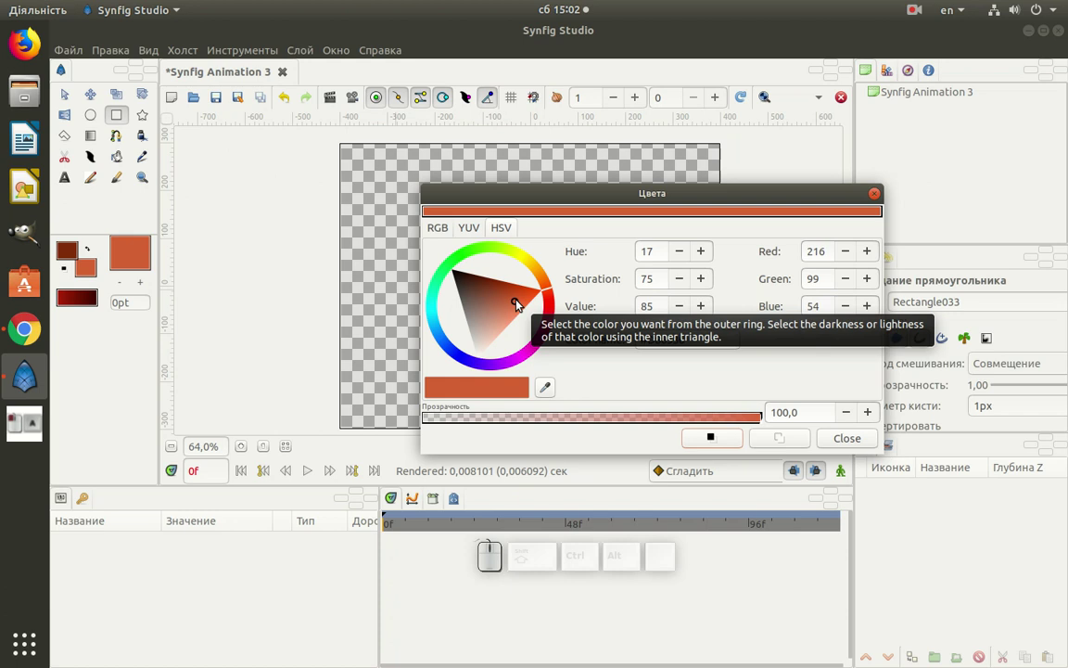
{"action": "left_click", "coordinate": [848, 440]}
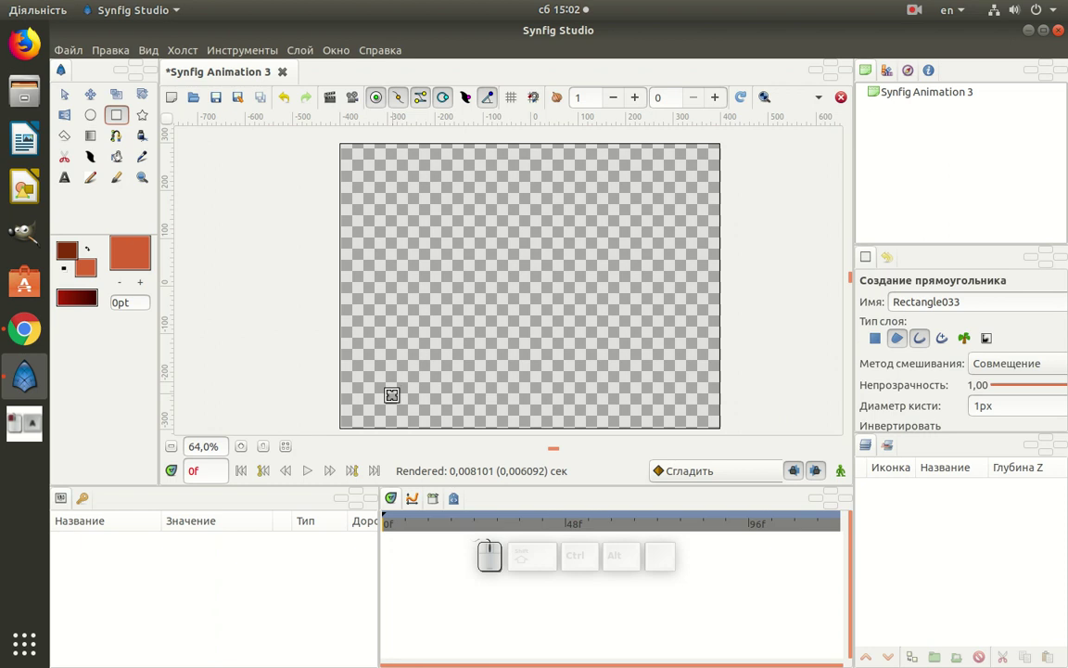
Draw a wide rectangle near the canvas's lower edge and pull its two upper vertices outward to form a boat hull.
{"action": "left_click_drag", "start_coordinate": [395, 408], "coordinate": [641, 350]}
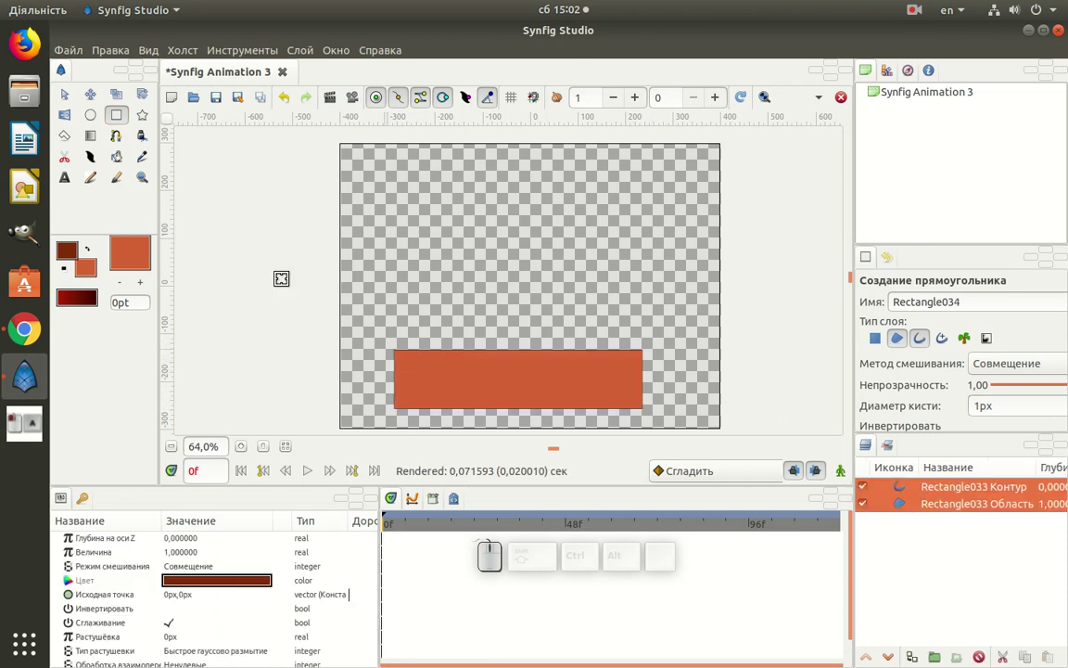
{"action": "left_click", "coordinate": [64, 97]}
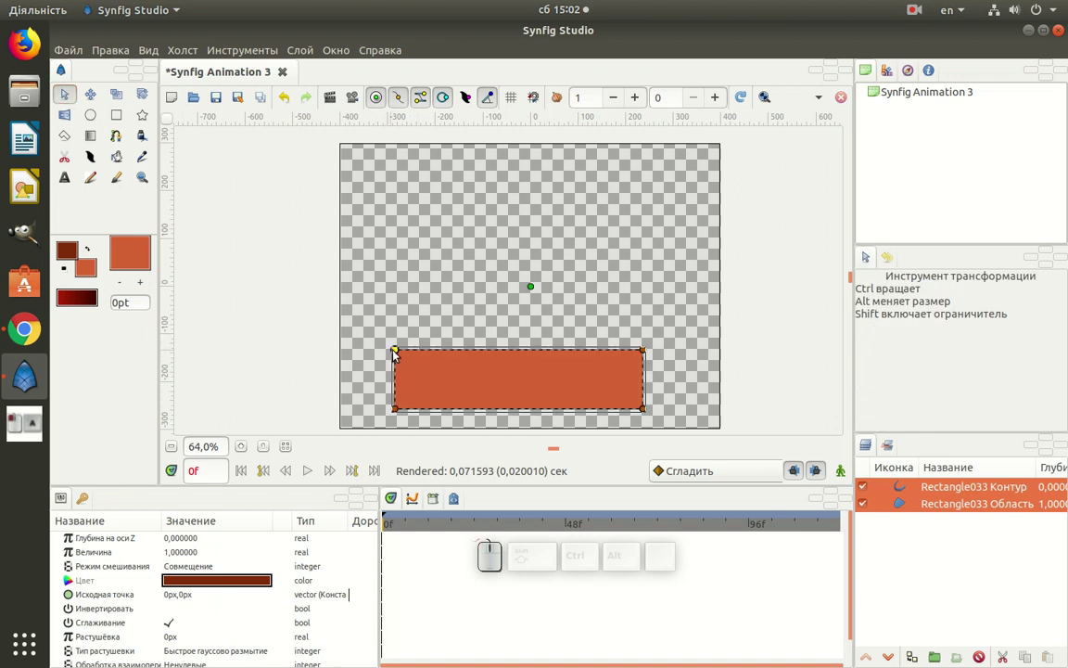
{"action": "left_click_drag", "start_coordinate": [377, 358], "coordinate": [365, 360]}
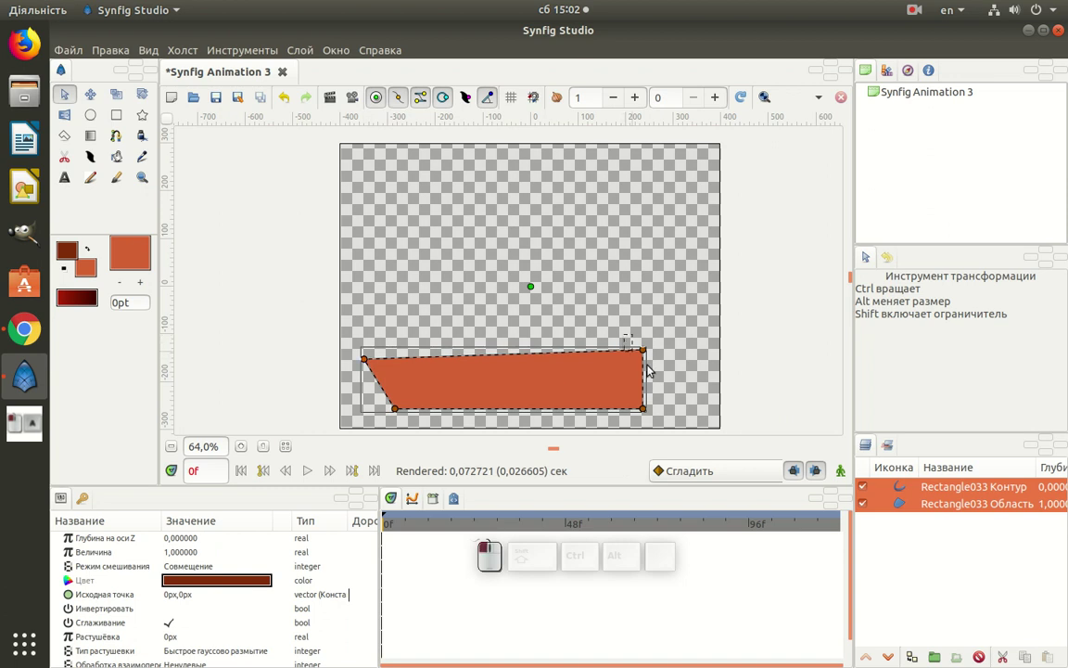
{"action": "left_click_drag", "start_coordinate": [646, 364], "coordinate": [702, 345]}
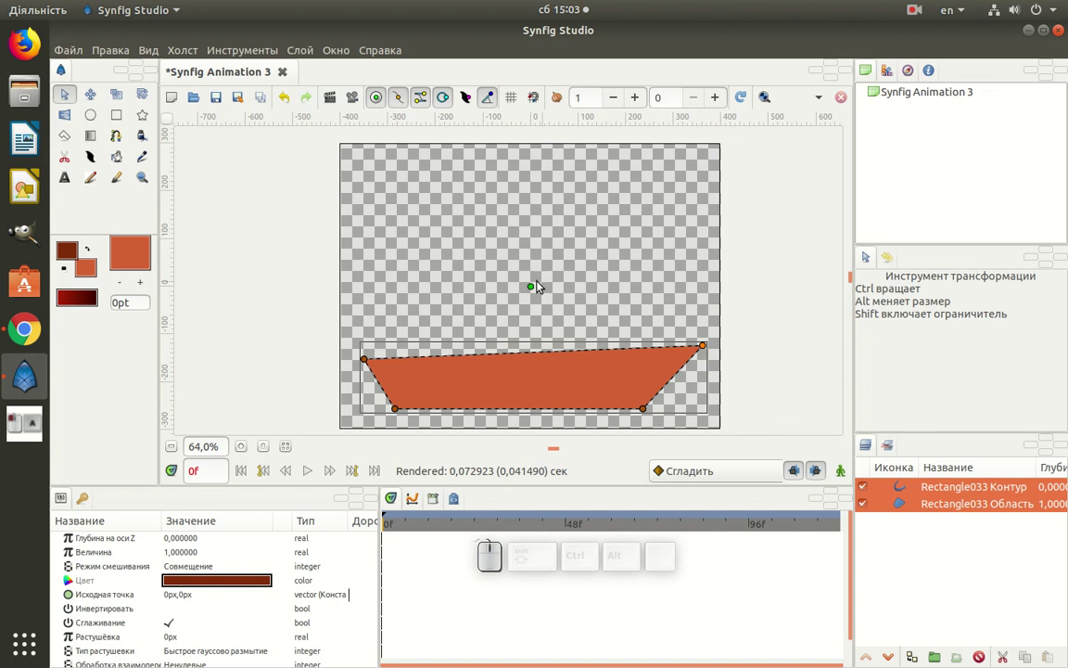
{"action": "left_click_drag", "start_coordinate": [530, 287], "coordinate": [530, 293]}
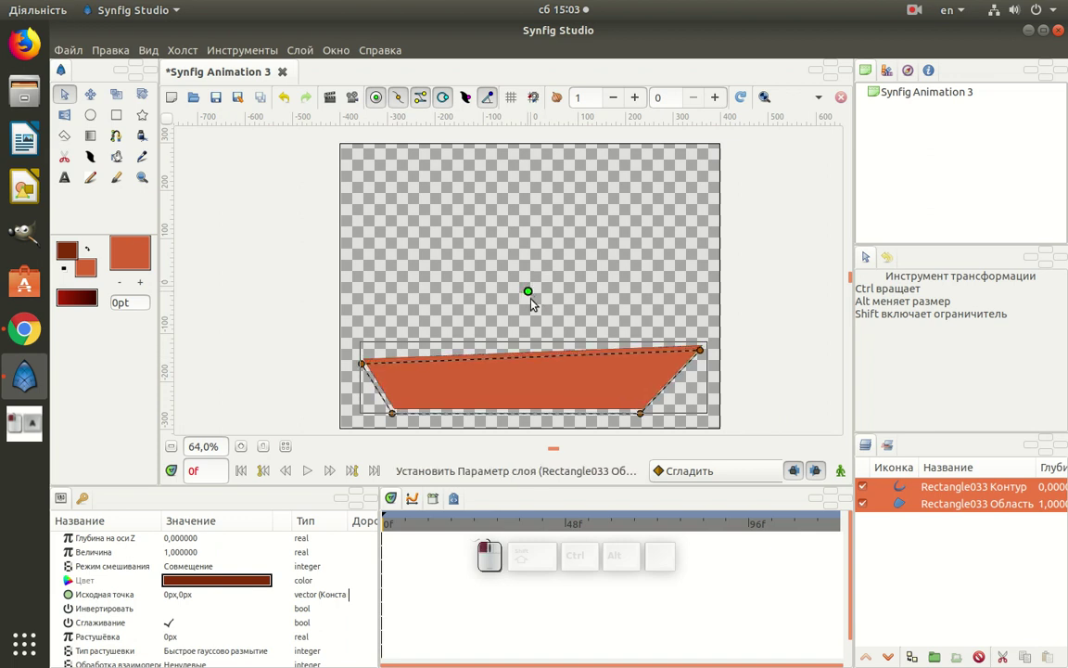
{"action": "left_click", "coordinate": [362, 360]}
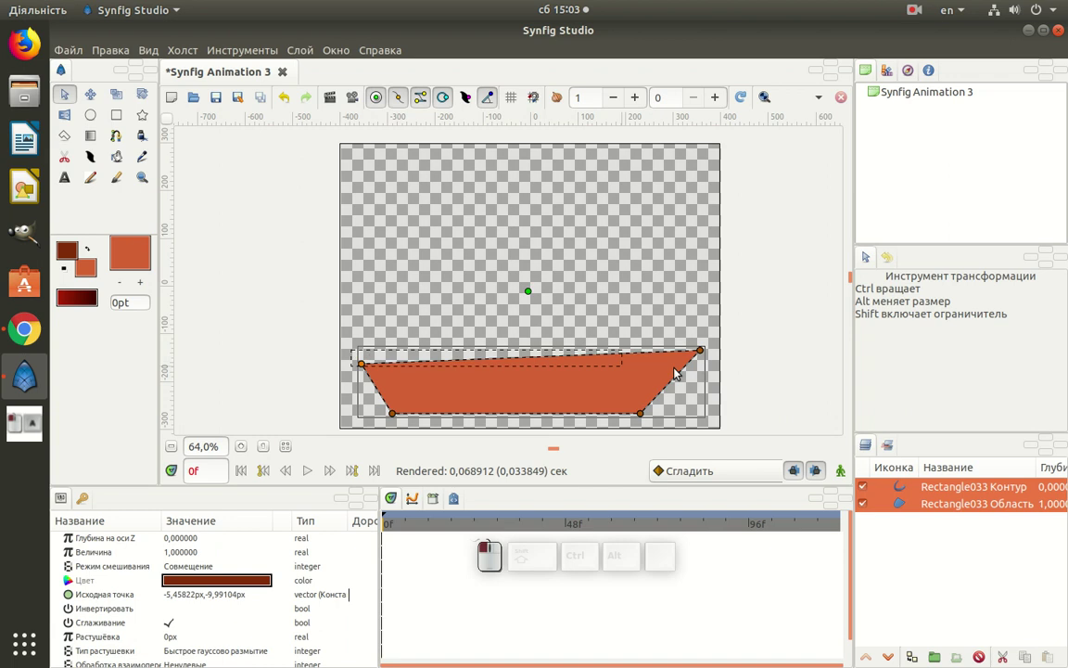
{"action": "left_click_drag", "start_coordinate": [674, 368], "coordinate": [710, 392]}
{"action": "left_click_drag", "start_coordinate": [623, 400], "coordinate": [714, 429]}
{"action": "left_click_drag", "start_coordinate": [404, 367], "coordinate": [320, 252]}
{"action": "left_click", "coordinate": [284, 96]}
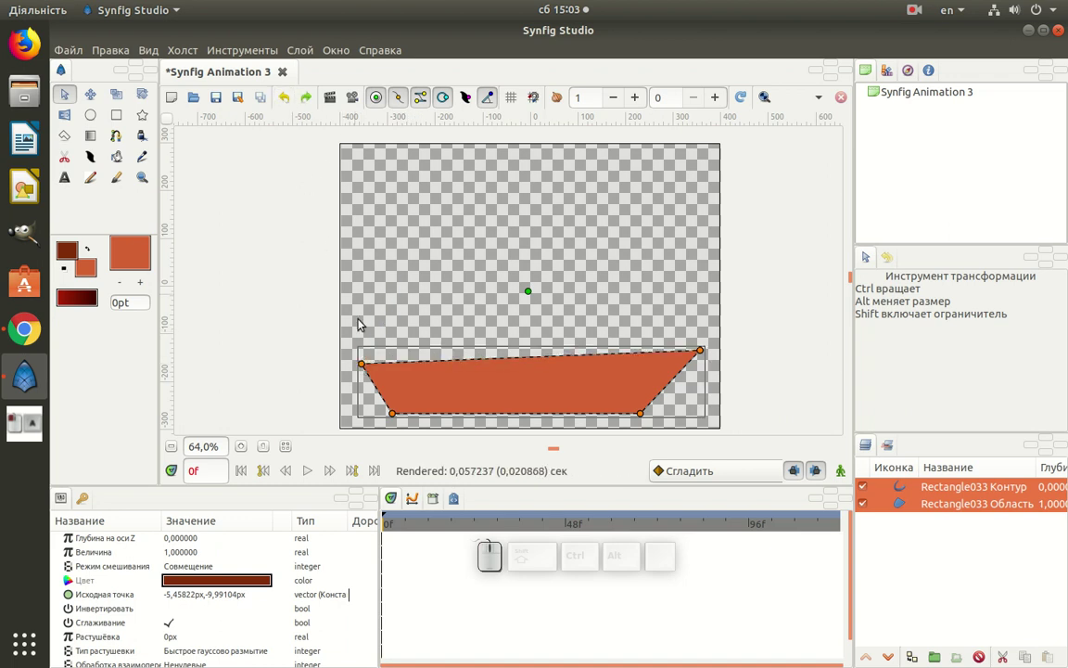
Move all four hull vertices up around the origin handle, and move the whole hull by that handle back to the canvas's lower edge.
{"action": "left_click_drag", "start_coordinate": [345, 345], "coordinate": [701, 256]}
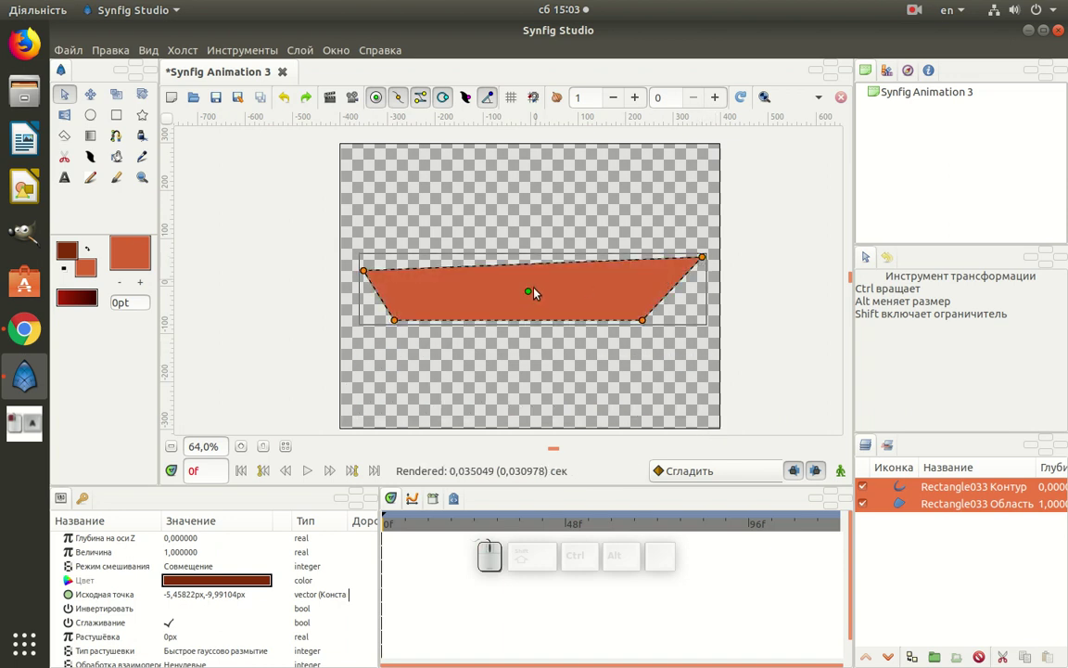
{"action": "left_click_drag", "start_coordinate": [530, 293], "coordinate": [521, 388]}
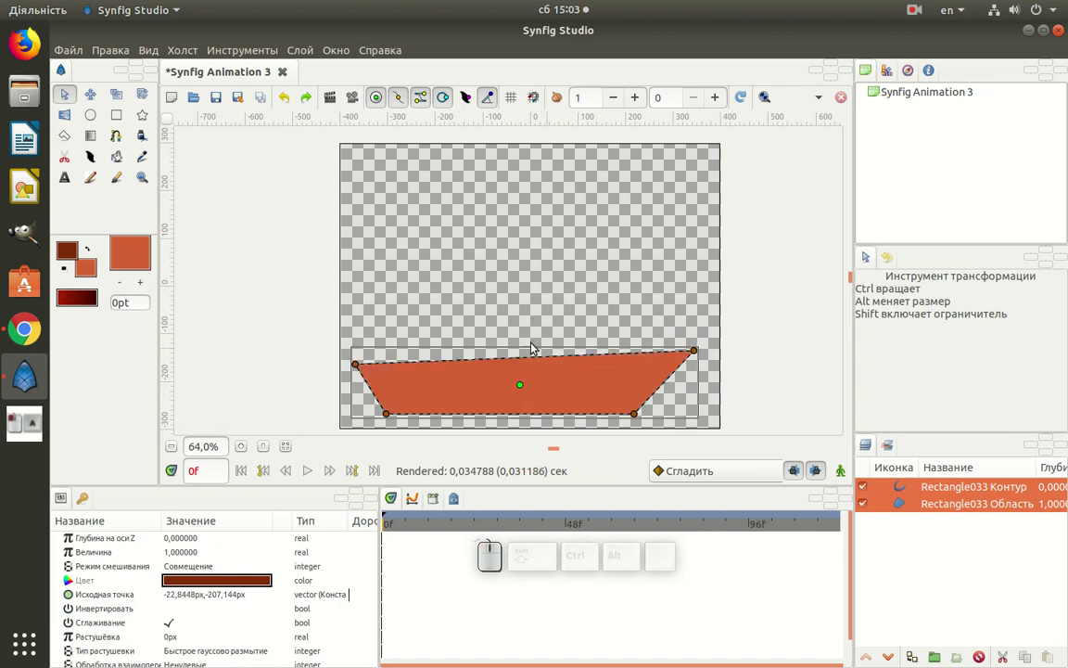
{"action": "left_click", "coordinate": [116, 135]}
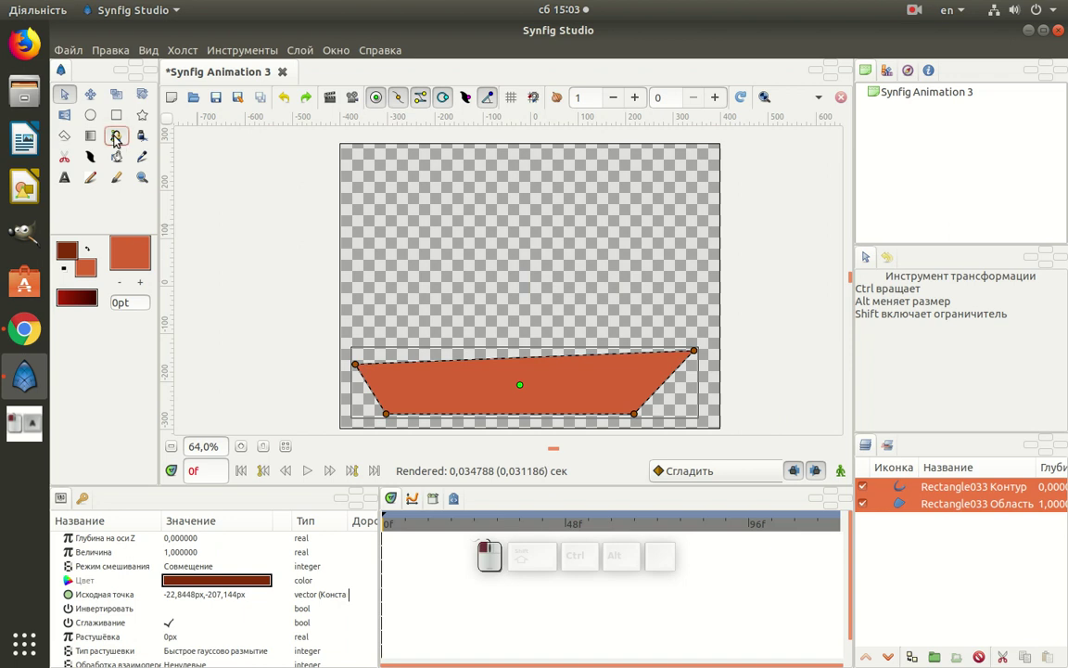
{"action": "left_click", "coordinate": [379, 402]}
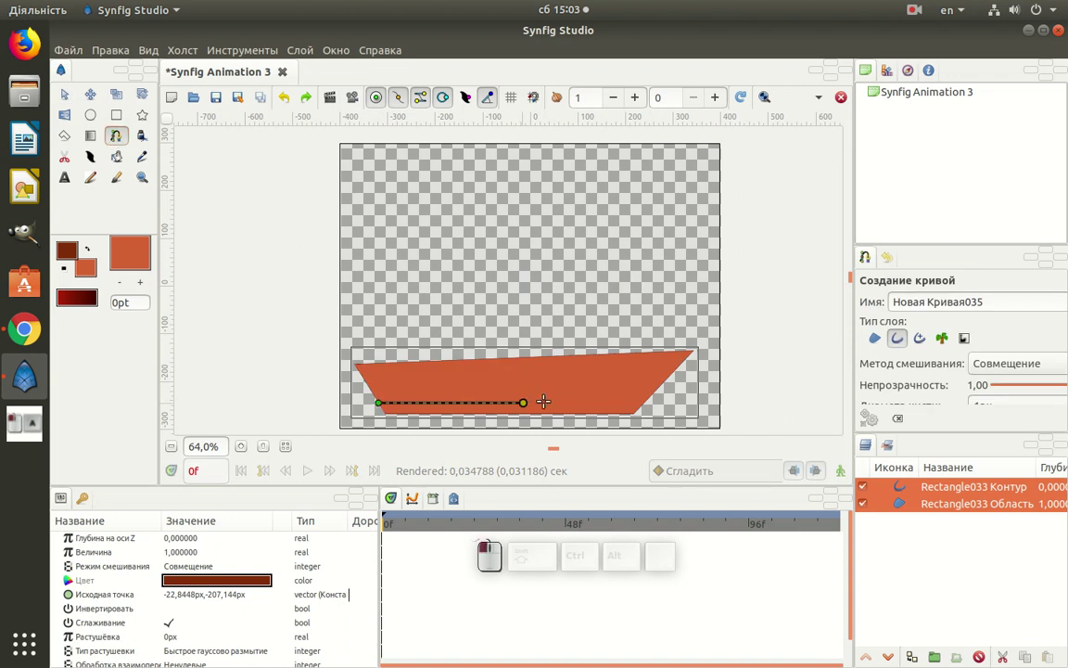
{"action": "left_click", "coordinate": [653, 393]}
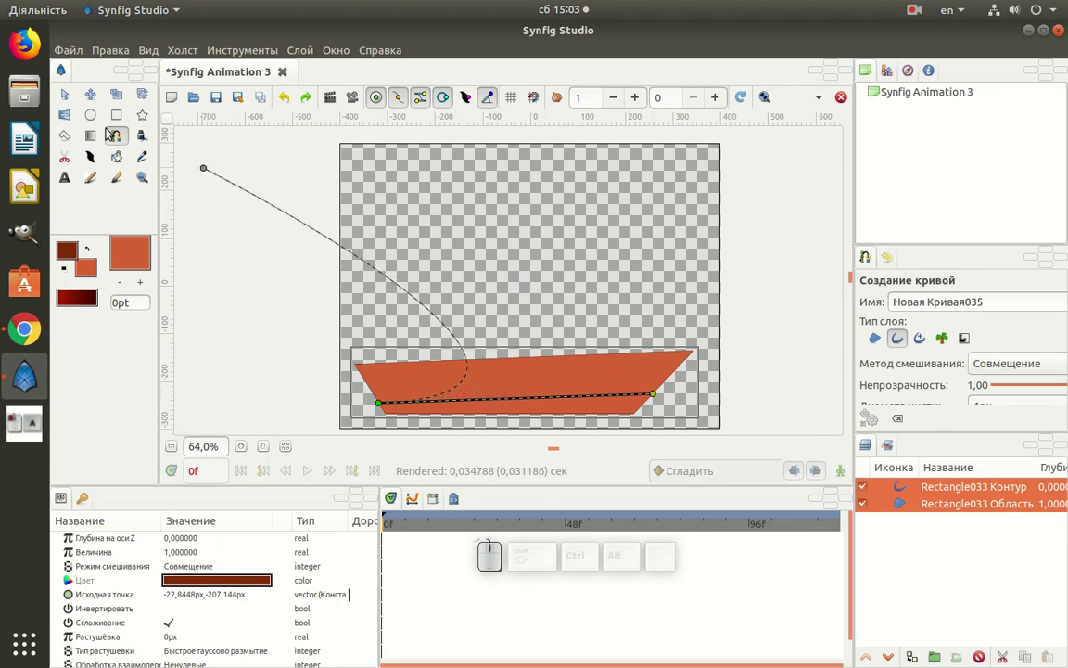
{"action": "left_click", "coordinate": [64, 93]}
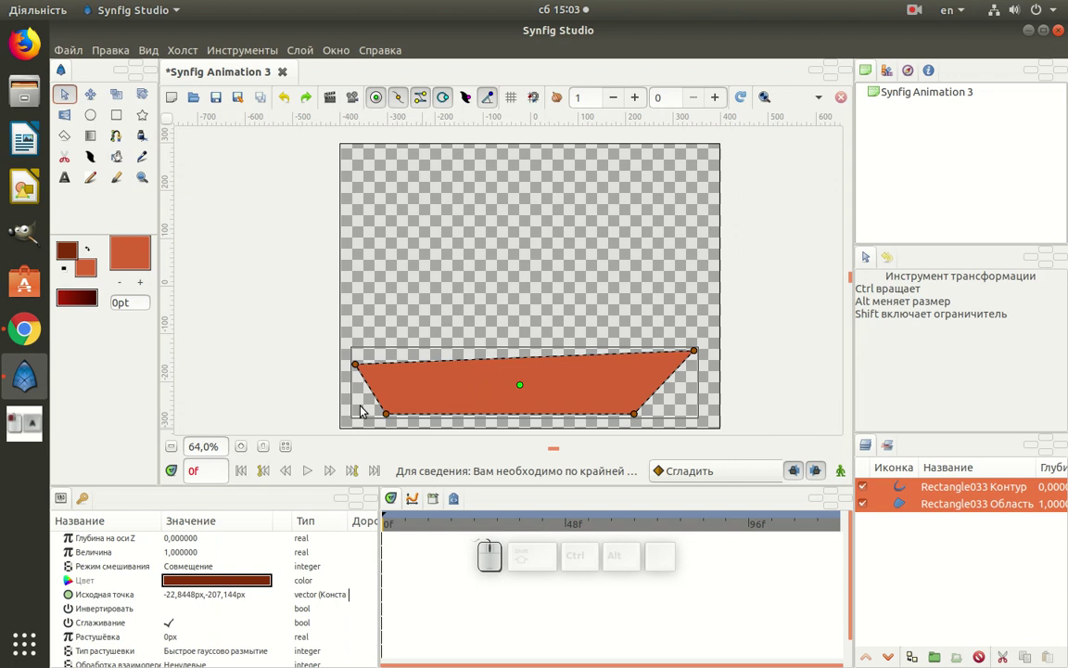
Draw two slightly rising plank lines across the hull from side to side with the Spline tool.
{"action": "left_click", "coordinate": [116, 136]}
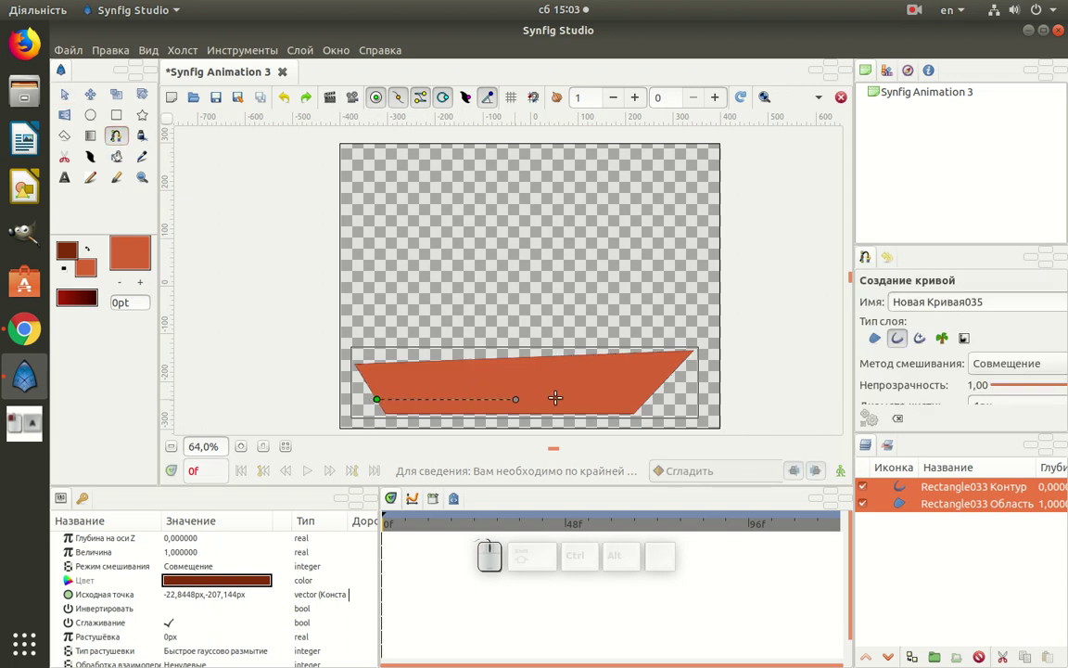
{"action": "left_click", "coordinate": [651, 392]}
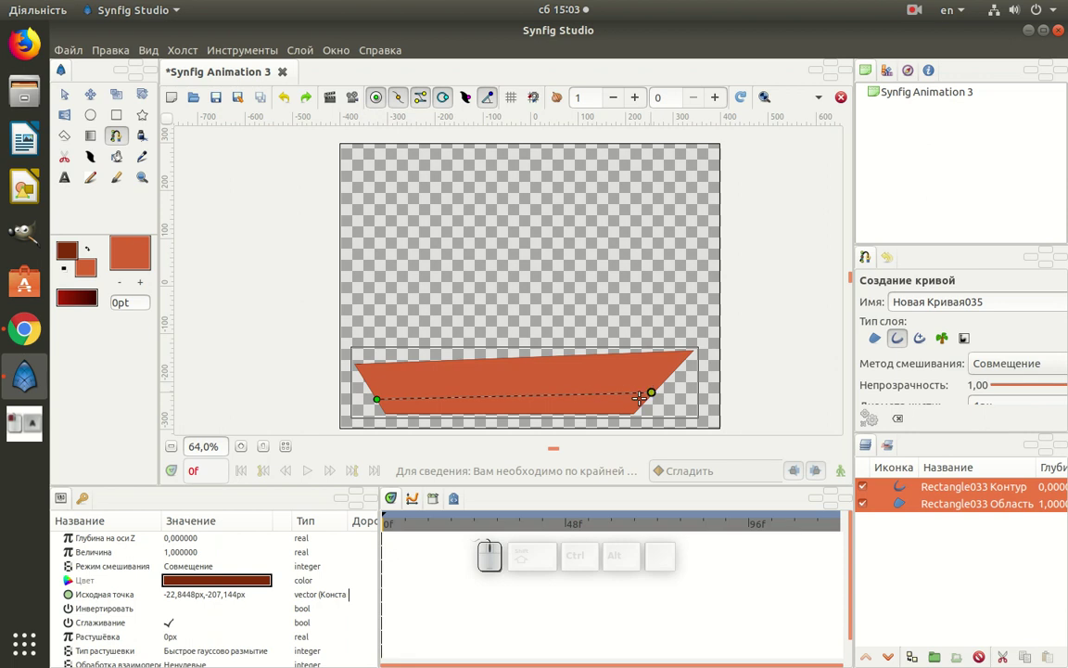
{"action": "left_click", "coordinate": [65, 95]}
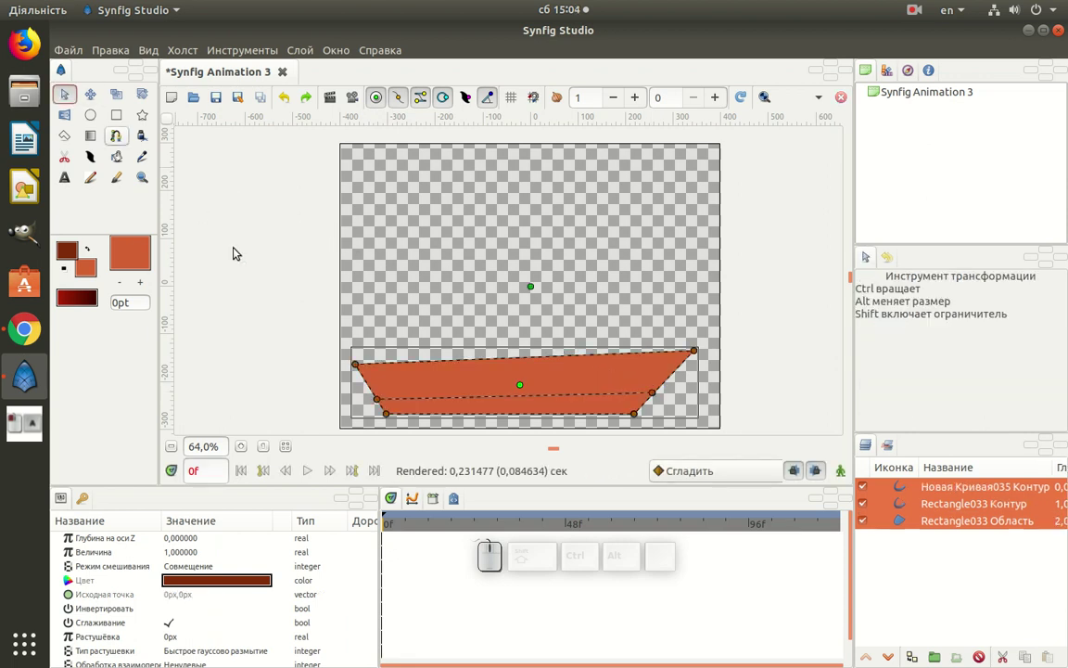
{"action": "left_click", "coordinate": [116, 136]}
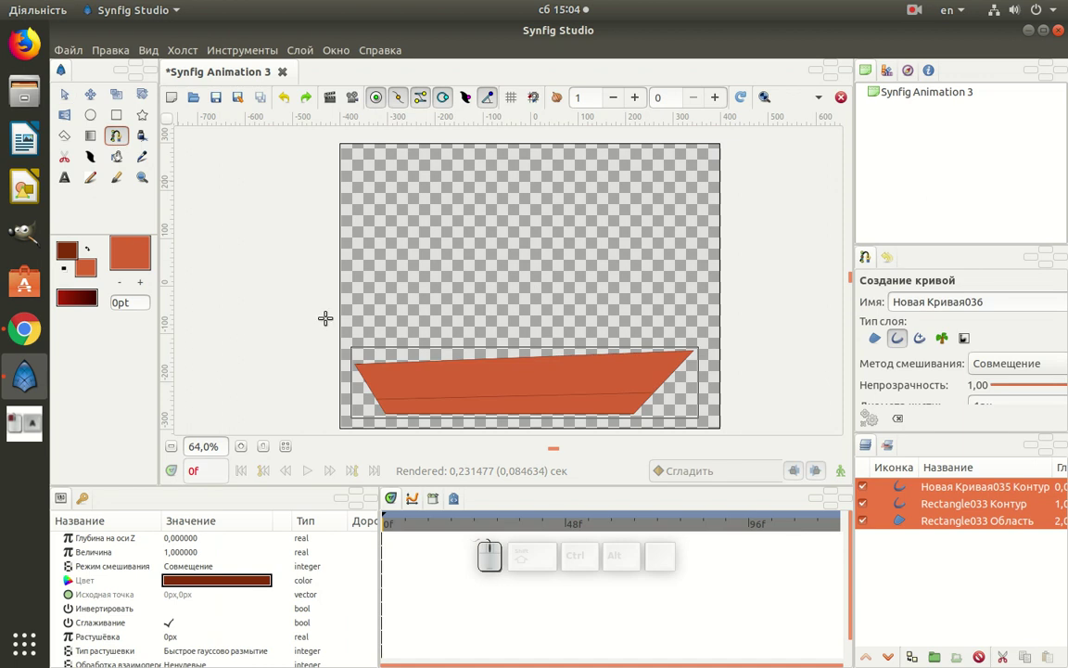
{"action": "left_click", "coordinate": [369, 384]}
{"action": "left_click", "coordinate": [65, 96]}
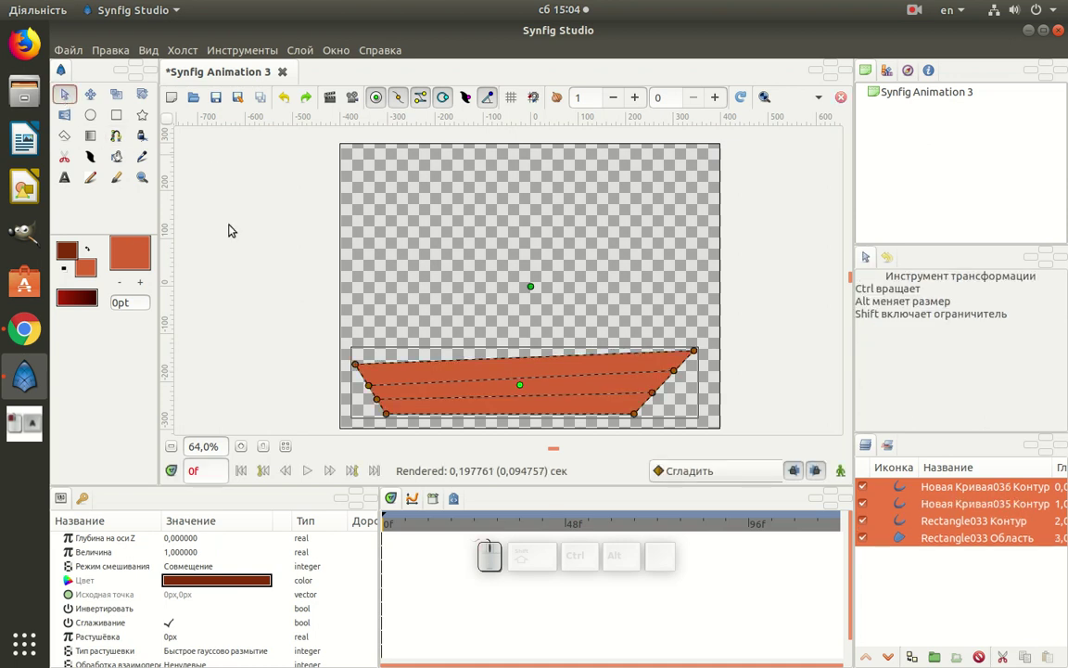
Set the outline width of the hull outline and both plank lines together to 3px, and deselect the layers.
{"action": "left_click", "coordinate": [964, 521]}
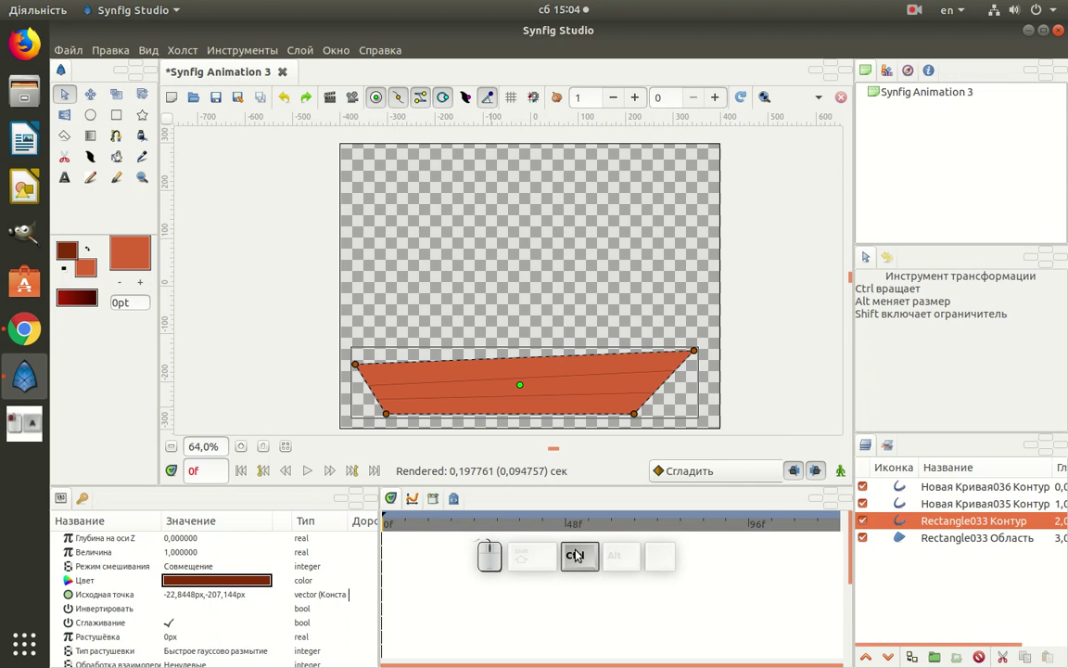
{"action": "left_click", "coordinate": [923, 503], "text": "ctrl"}
{"action": "left_click", "coordinate": [919, 490], "text": "ctrl"}
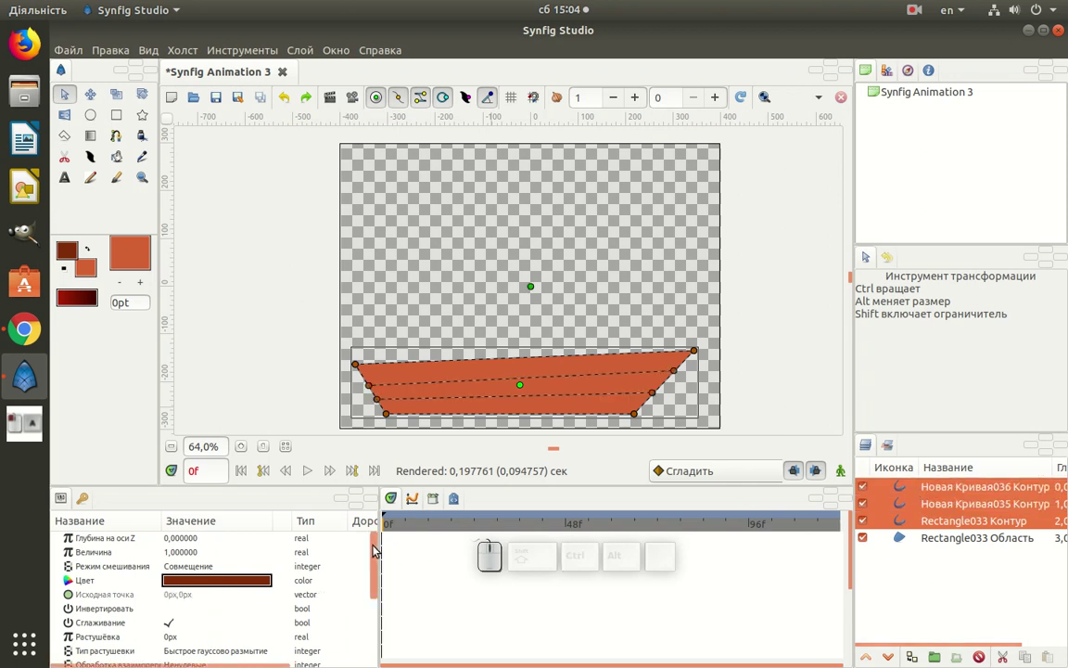
{"action": "left_click_drag", "start_coordinate": [375, 557], "coordinate": [385, 607]}
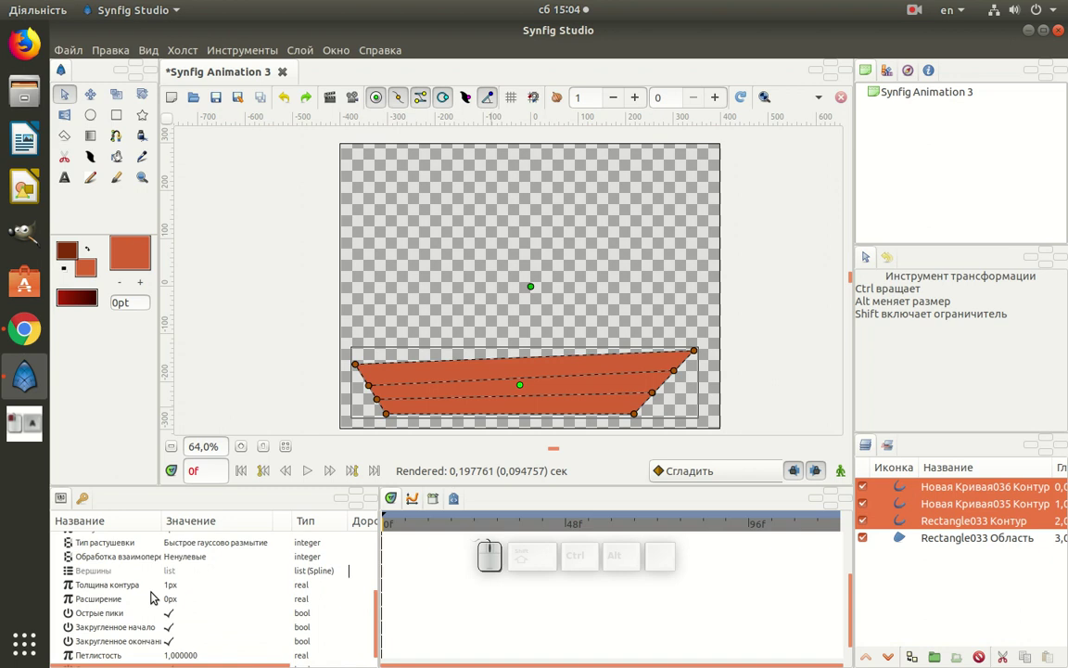
{"action": "left_click", "coordinate": [139, 584]}
{"action": "left_click", "coordinate": [165, 586]}
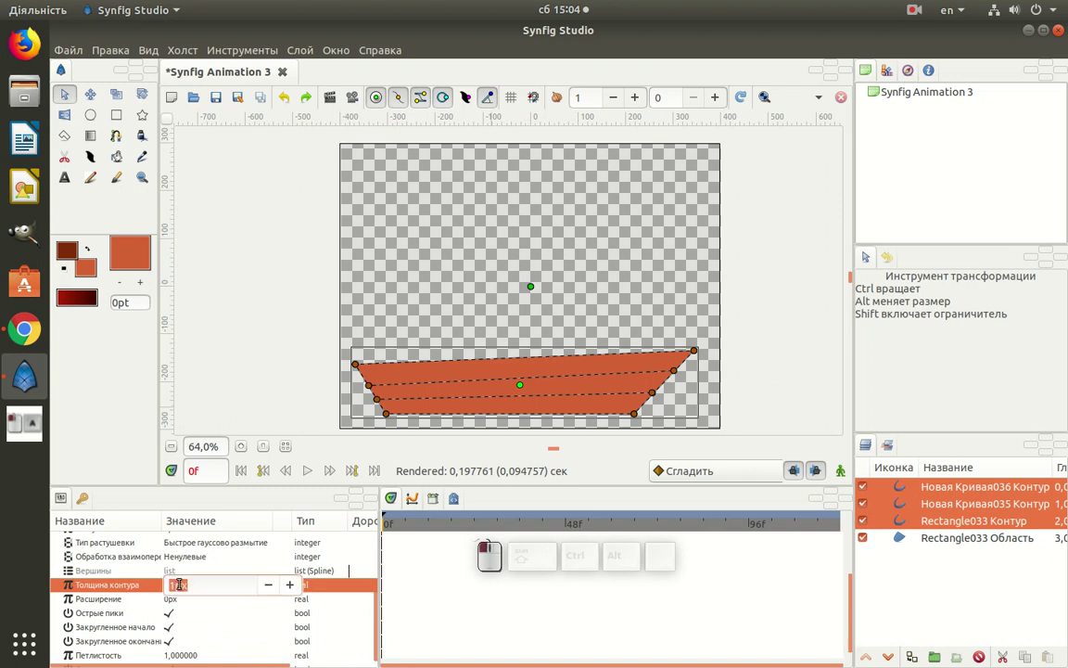
{"action": "left_click", "coordinate": [291, 586]}
{"action": "left_click", "coordinate": [291, 586]}
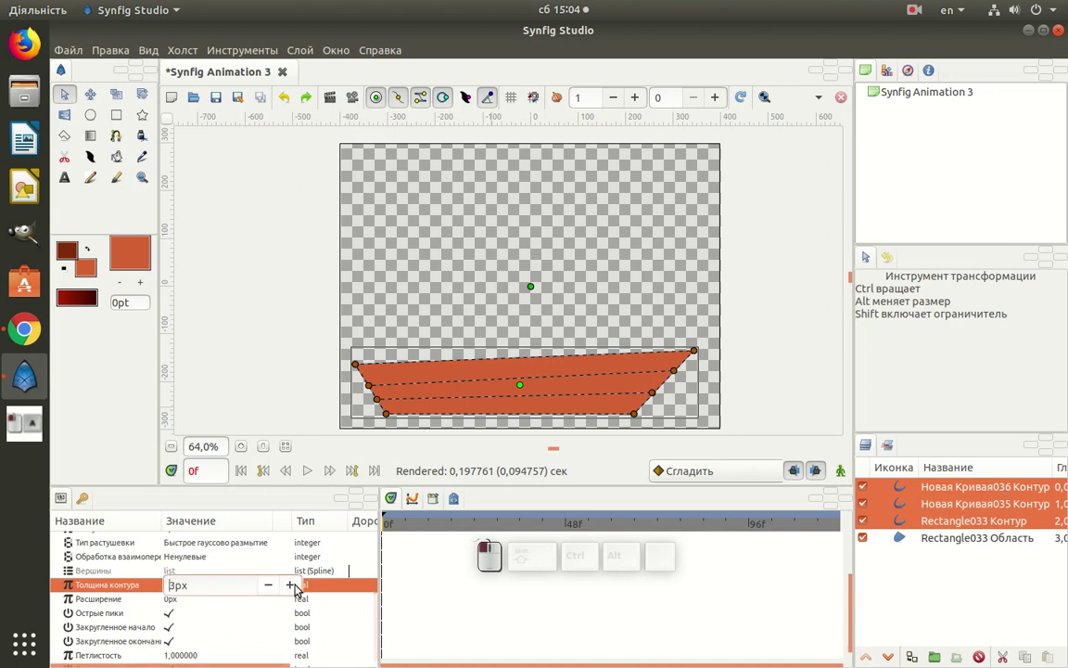
{"action": "key", "text": "KP_Enter"}
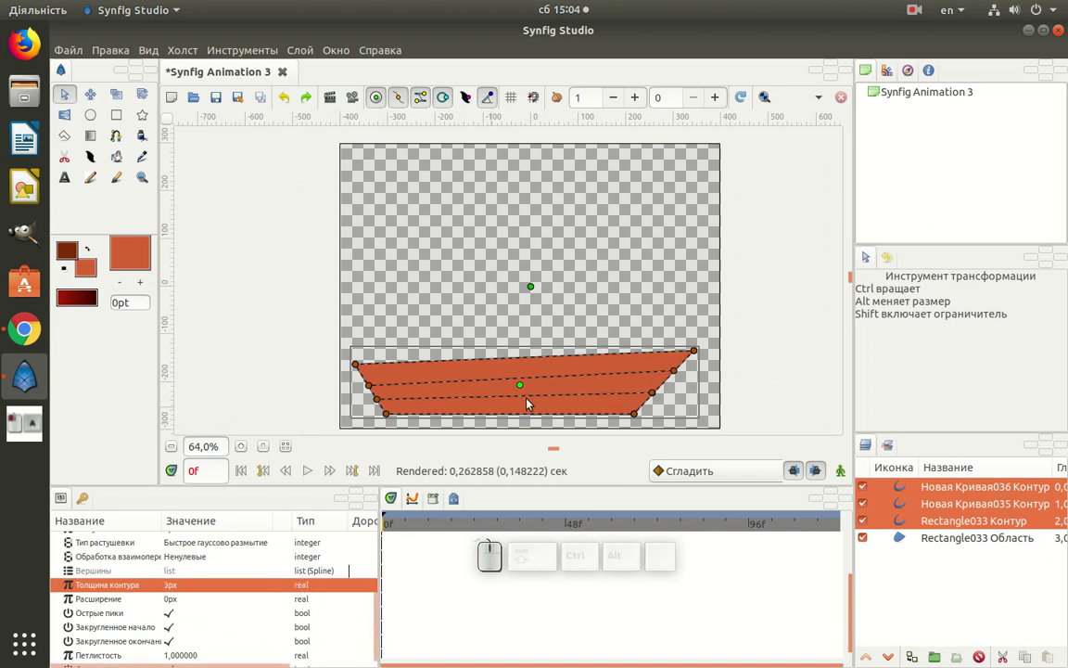
{"action": "left_click", "coordinate": [722, 313]}
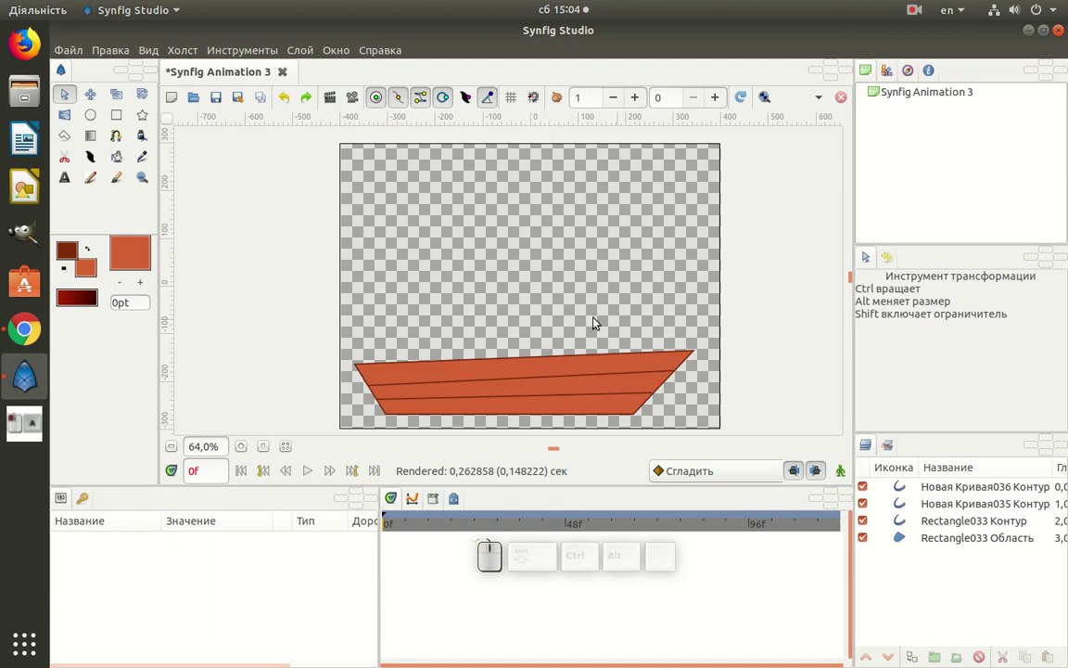
Draw a tall narrow rectangle as a mast, rising from the middle of the hull almost to the canvas's upper edge.
{"action": "left_click", "coordinate": [116, 115]}
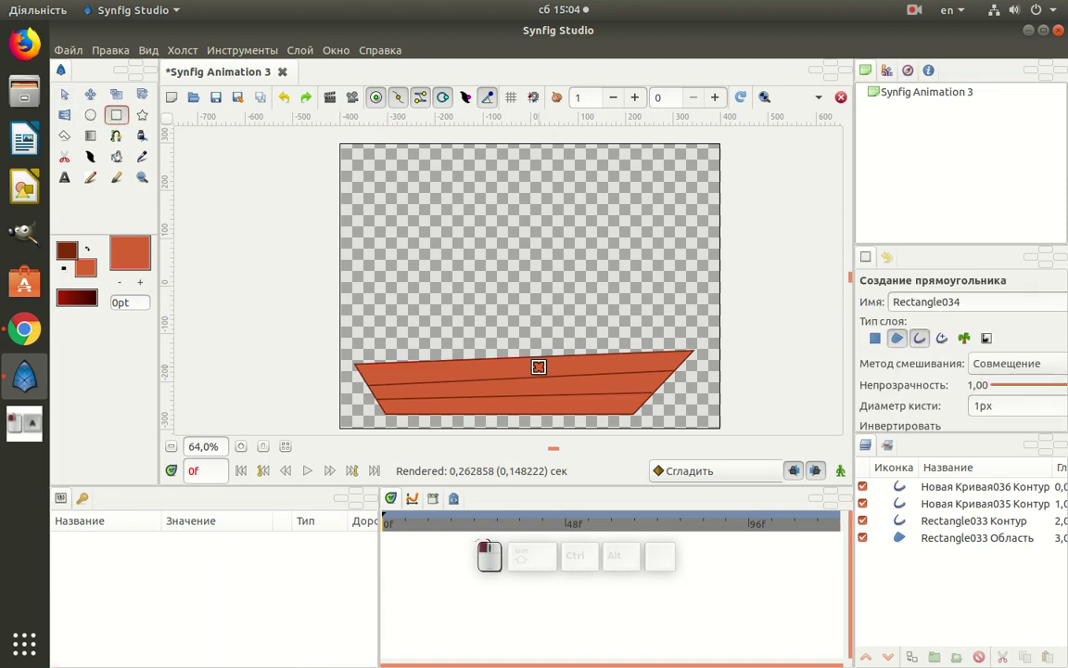
{"action": "left_click_drag", "start_coordinate": [539, 366], "coordinate": [547, 156]}
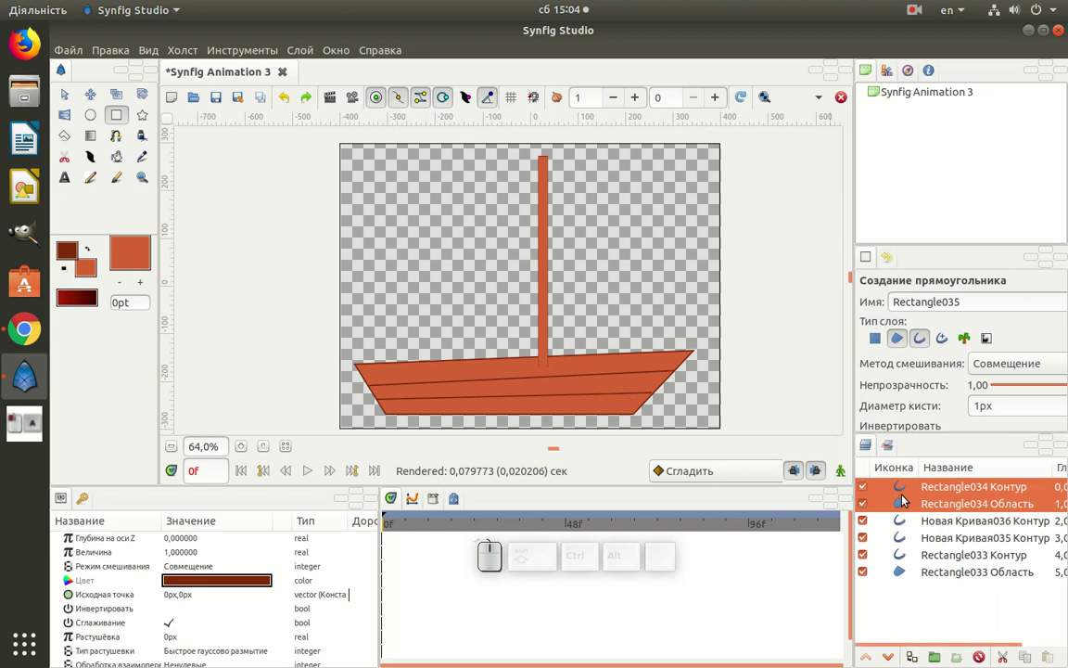
Try to lower the mast's layers behind the hull, and raise the lower plank line's layer back above the hull layers.
{"action": "left_click", "coordinate": [888, 657]}
{"action": "left_click", "coordinate": [889, 657]}
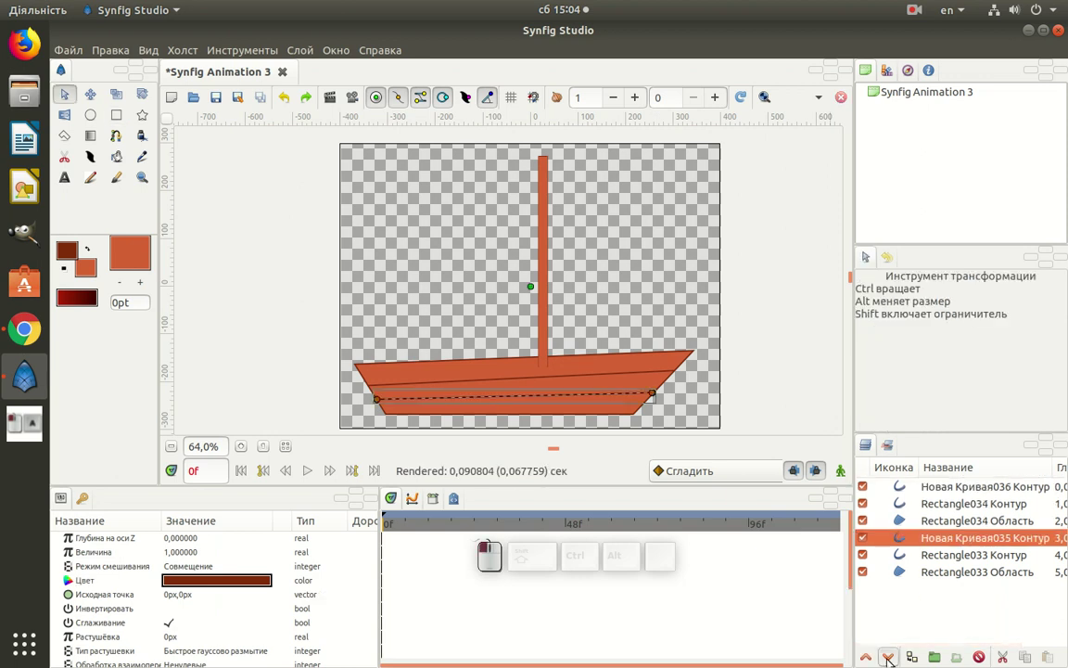
{"action": "left_click", "coordinate": [889, 656]}
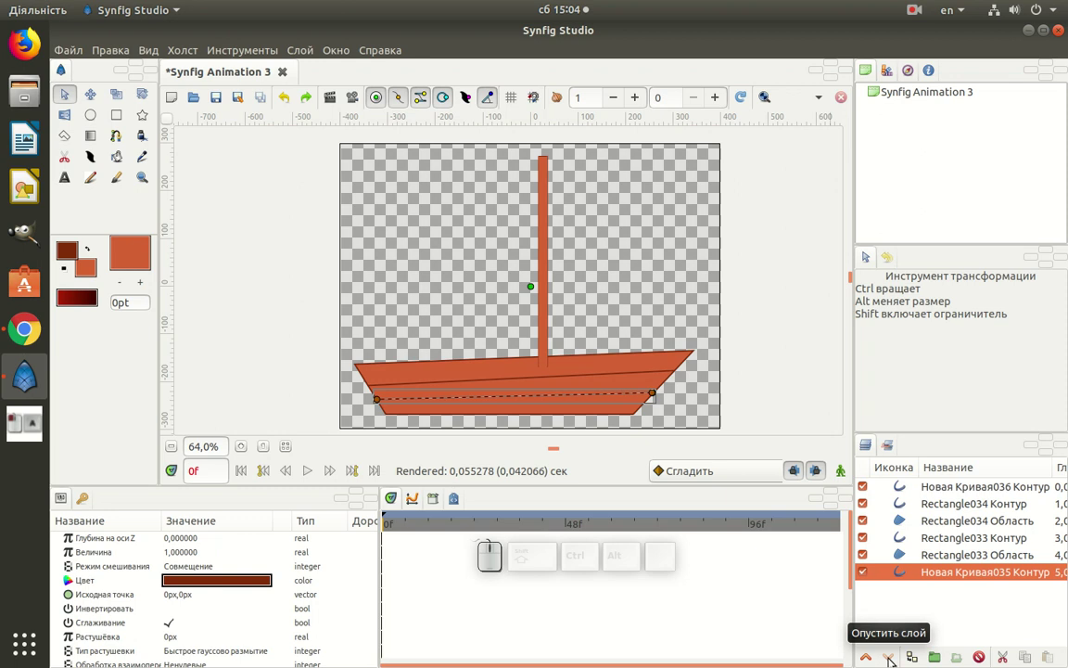
{"action": "left_click", "coordinate": [937, 488]}
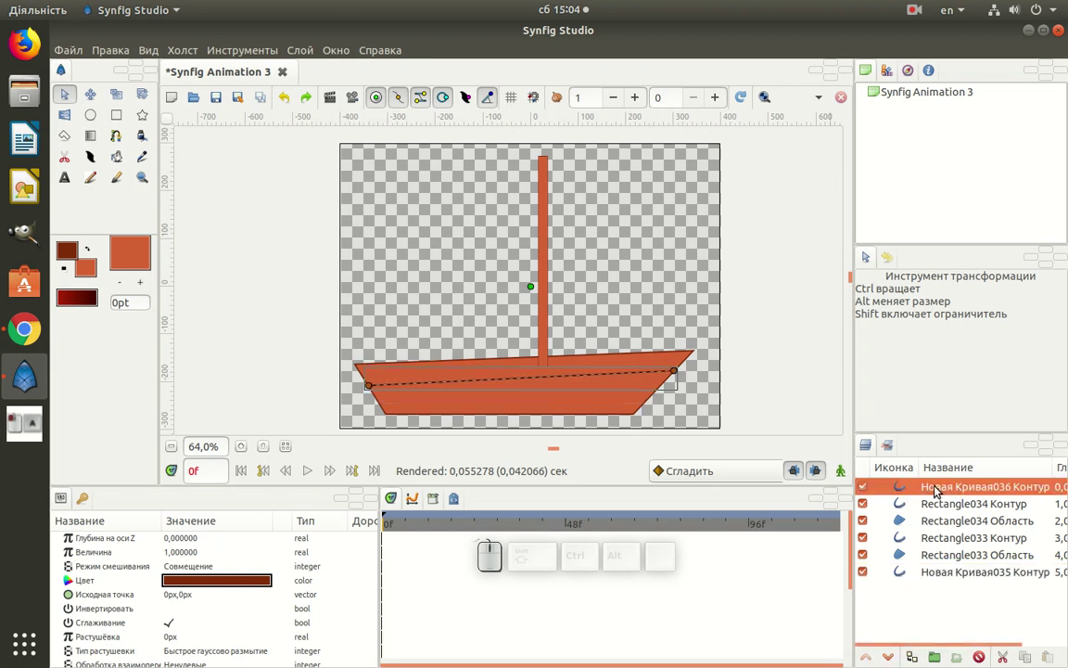
{"action": "left_click", "coordinate": [936, 574]}
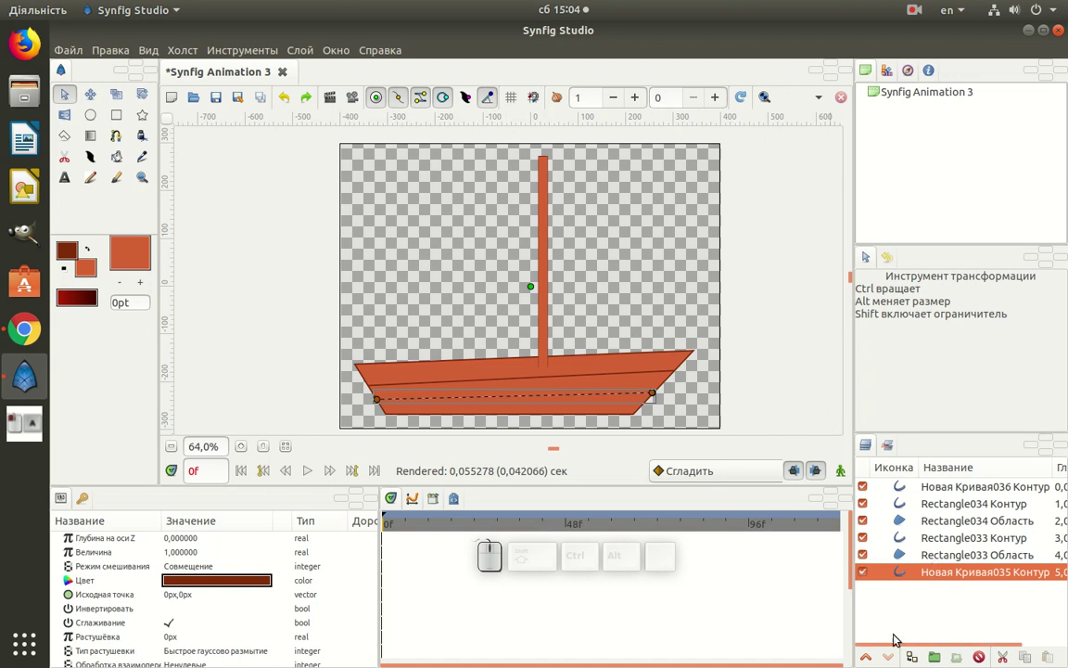
{"action": "left_click", "coordinate": [866, 658]}
{"action": "left_click", "coordinate": [866, 658]}
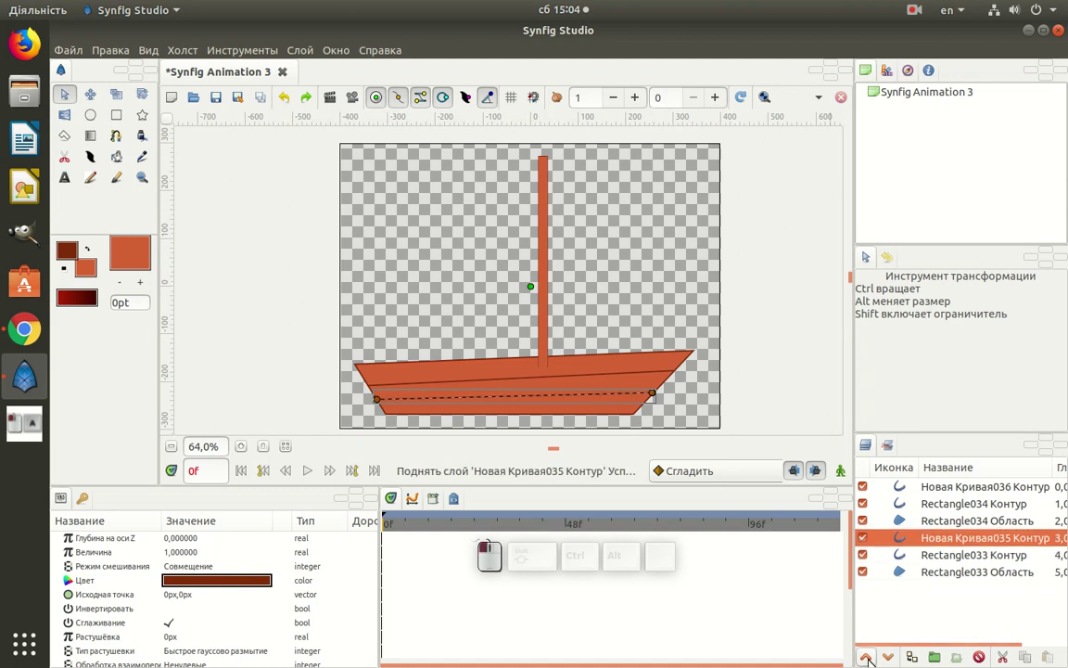
{"action": "left_click", "coordinate": [867, 658]}
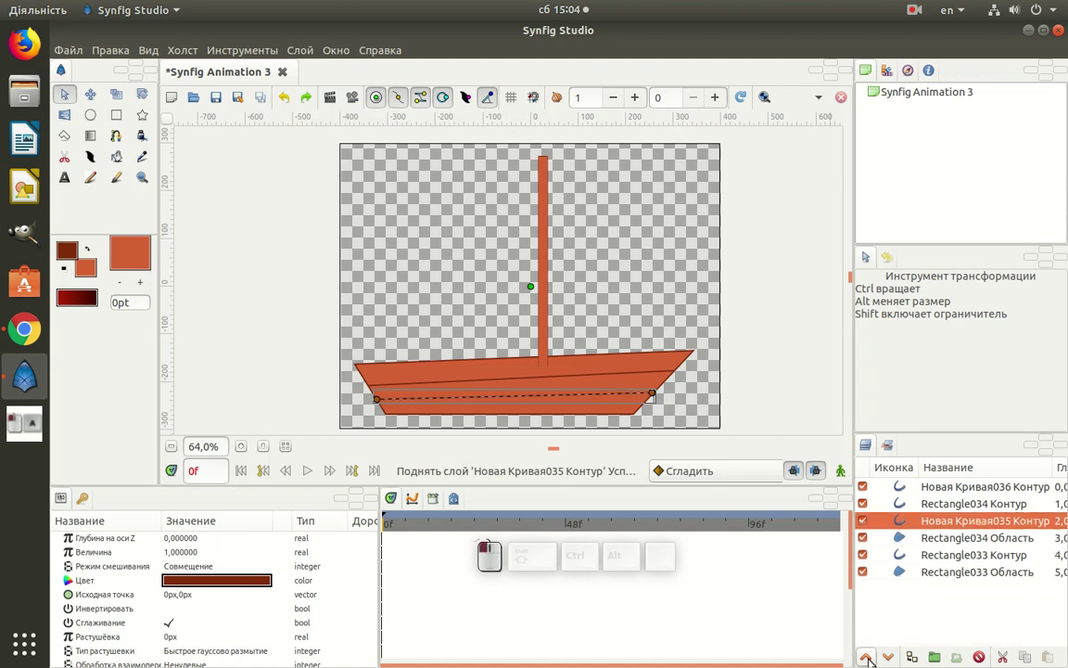
{"action": "left_click", "coordinate": [703, 411]}
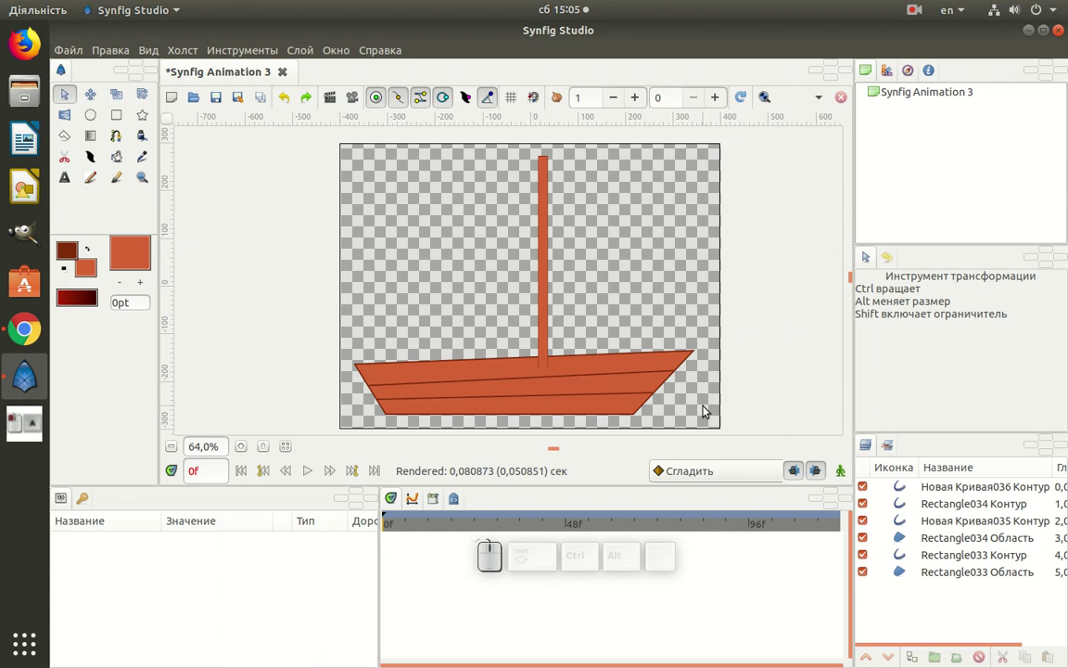
Lower the mast's outline and fill layers beneath the hull's layers, with the mast's fill lowest in the stack.
{"action": "left_click", "coordinate": [946, 491]}
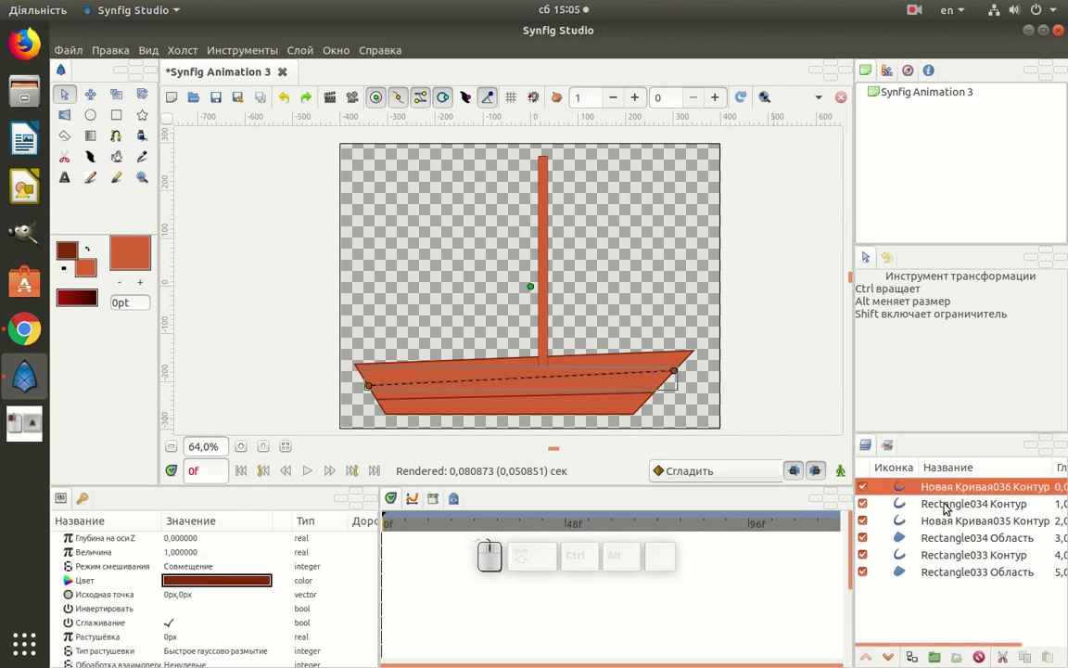
{"action": "left_click", "coordinate": [946, 506]}
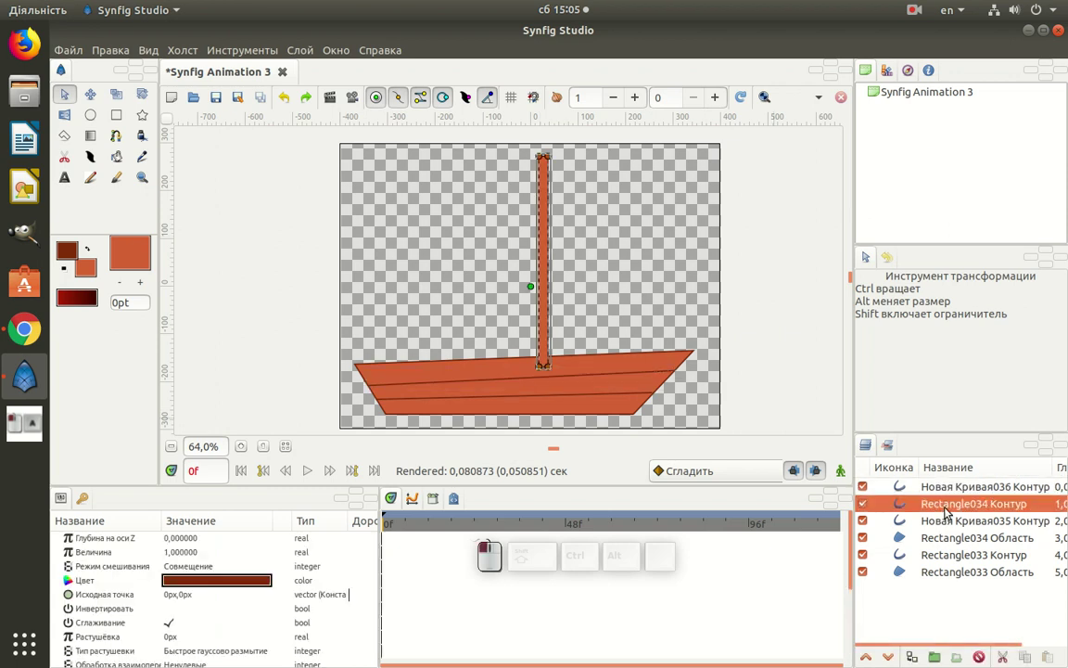
{"action": "left_click", "coordinate": [889, 657]}
{"action": "left_click", "coordinate": [889, 657]}
{"action": "left_click", "coordinate": [888, 656]}
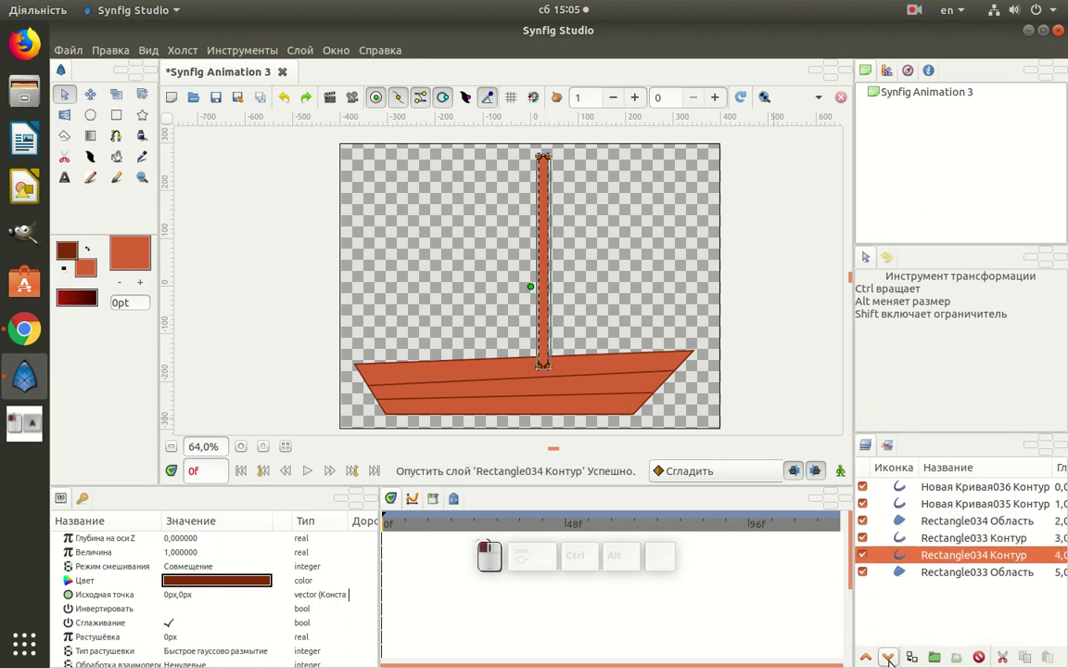
{"action": "left_click", "coordinate": [888, 656]}
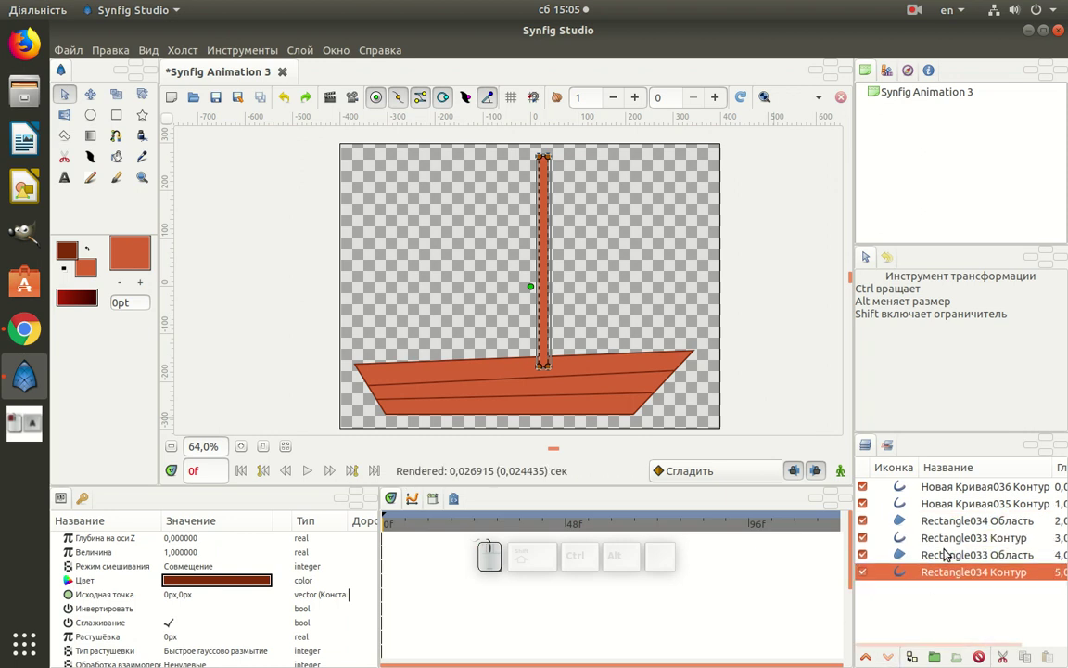
{"action": "left_click", "coordinate": [955, 522]}
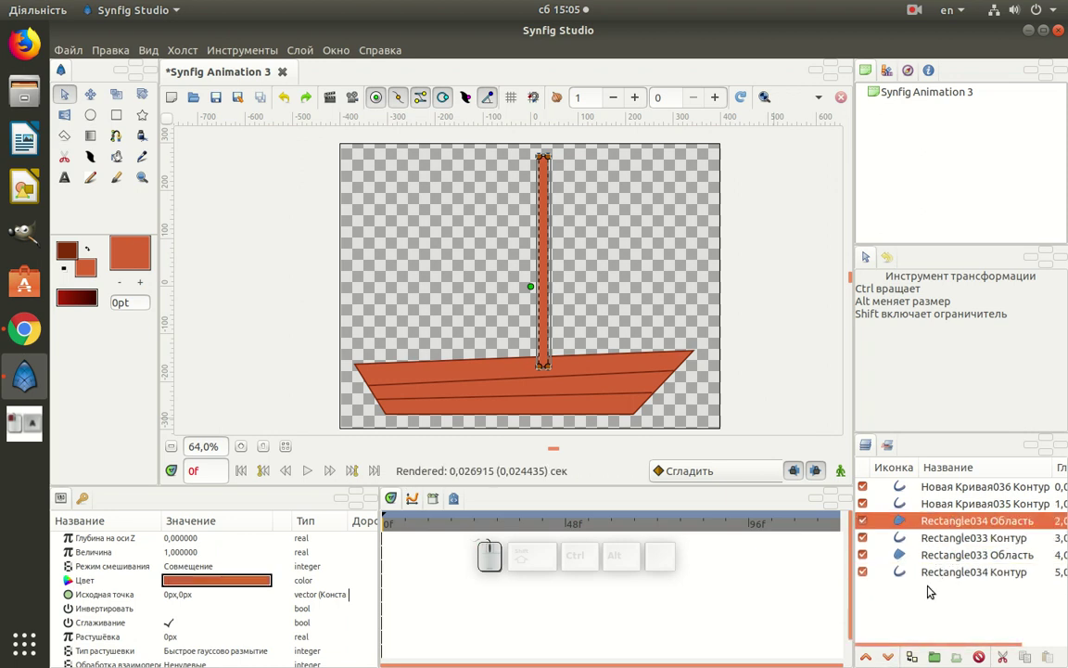
{"action": "left_click", "coordinate": [891, 657]}
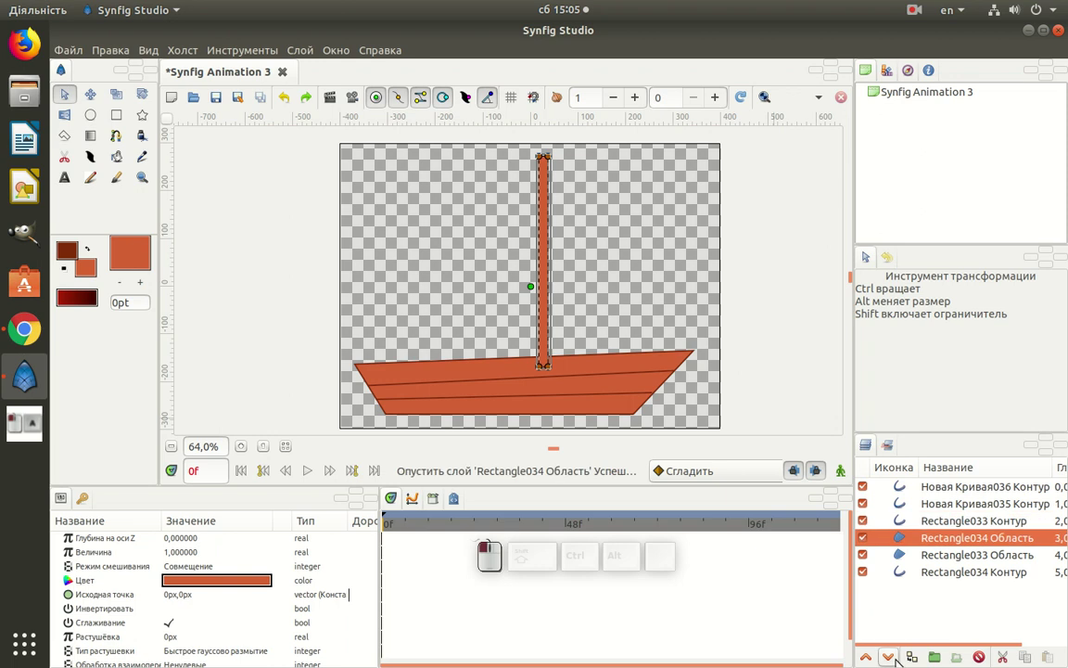
{"action": "left_click", "coordinate": [890, 657]}
{"action": "left_click", "coordinate": [890, 656]}
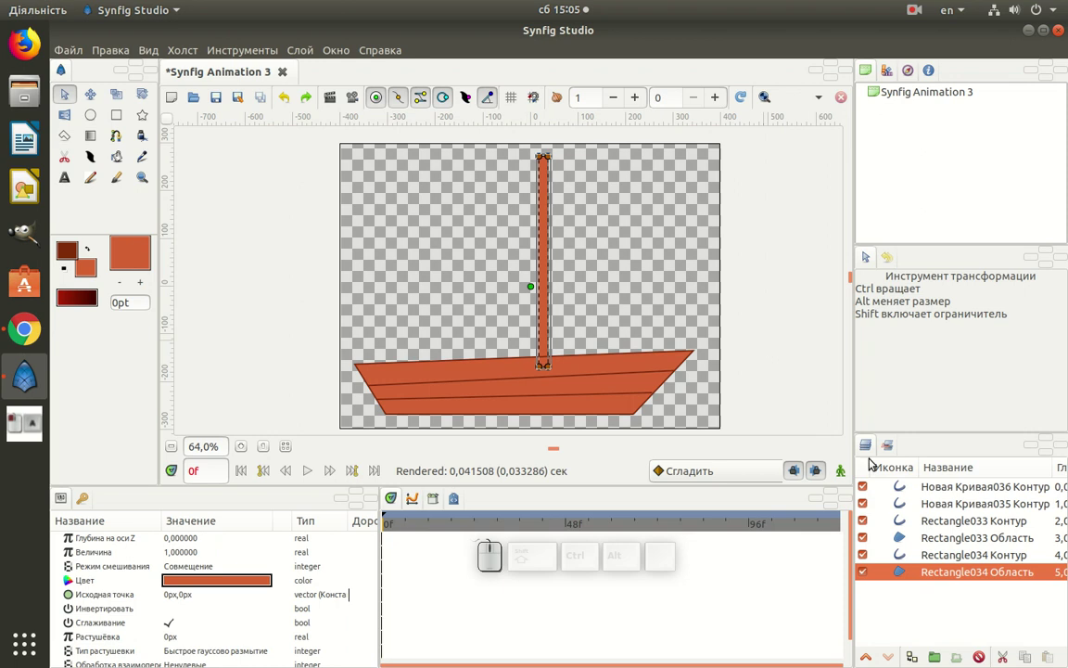
Select the mast's outline and fill layers together and pull the mast's upper-left vertex slightly down to slant its tip.
{"action": "key", "text": "ctrl"}
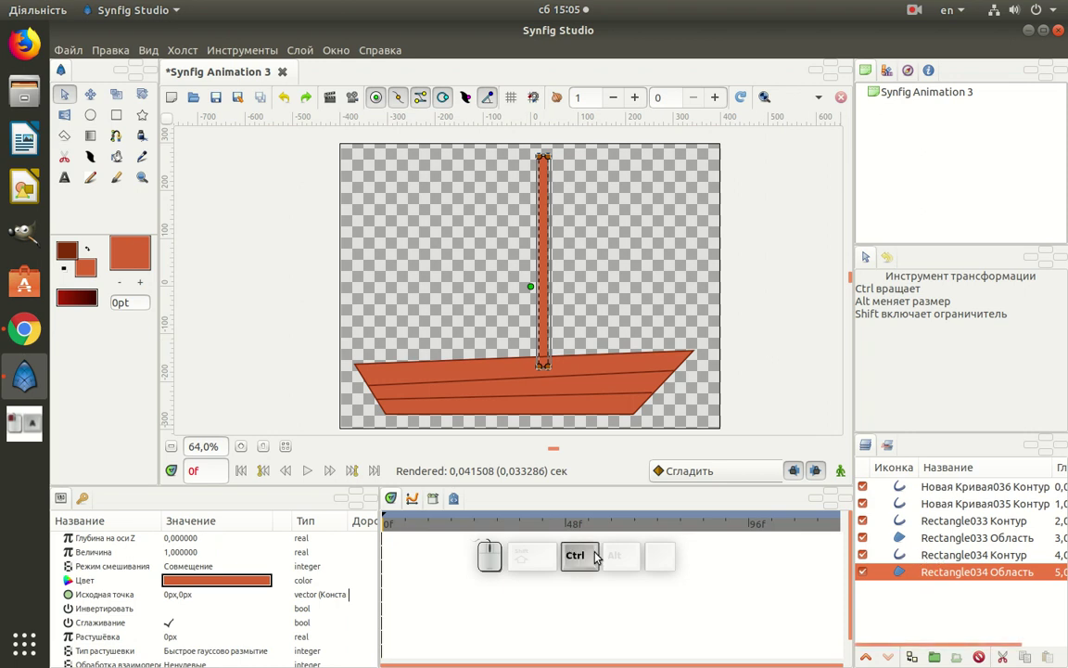
{"action": "left_click", "coordinate": [905, 555], "text": "ctrl"}
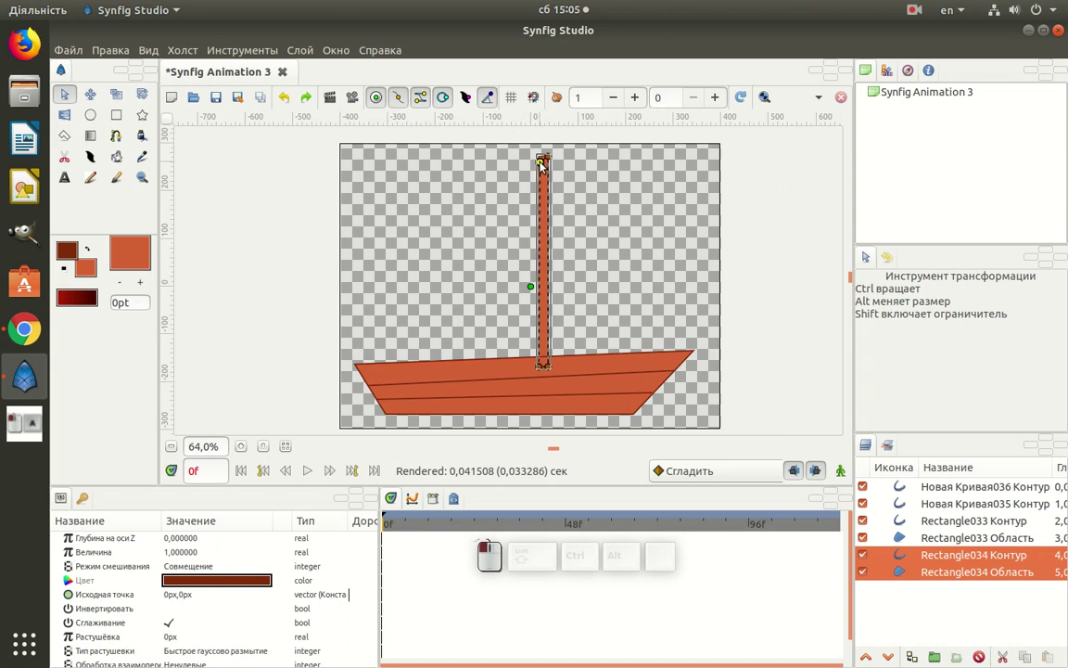
{"action": "mouse_move", "coordinate": [543, 164]}
{"action": "left_mouse_down"}
{"action": "mouse_move", "coordinate": [551, 152]}
{"action": "mouse_move", "coordinate": [553, 170]}
{"action": "mouse_move", "coordinate": [543, 162]}
{"action": "left_mouse_up"}
{"action": "left_click", "coordinate": [551, 167]}
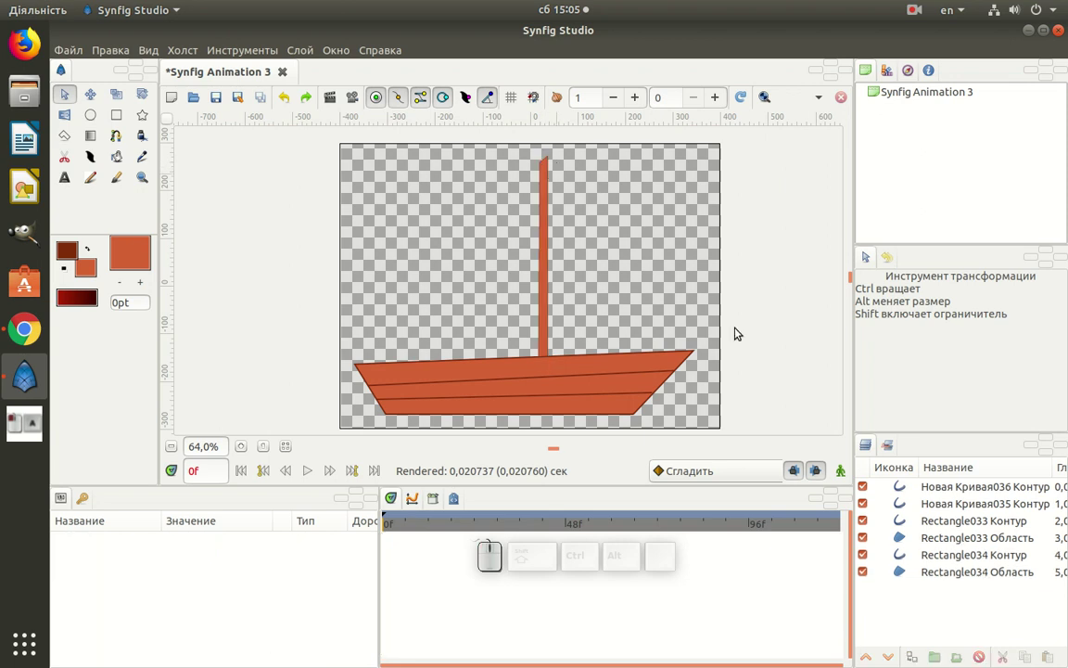
Move the upper-right vertex of the mast's outline and fill slightly inward and down to narrow the tip, and deselect the layers.
{"action": "left_click", "coordinate": [946, 555]}
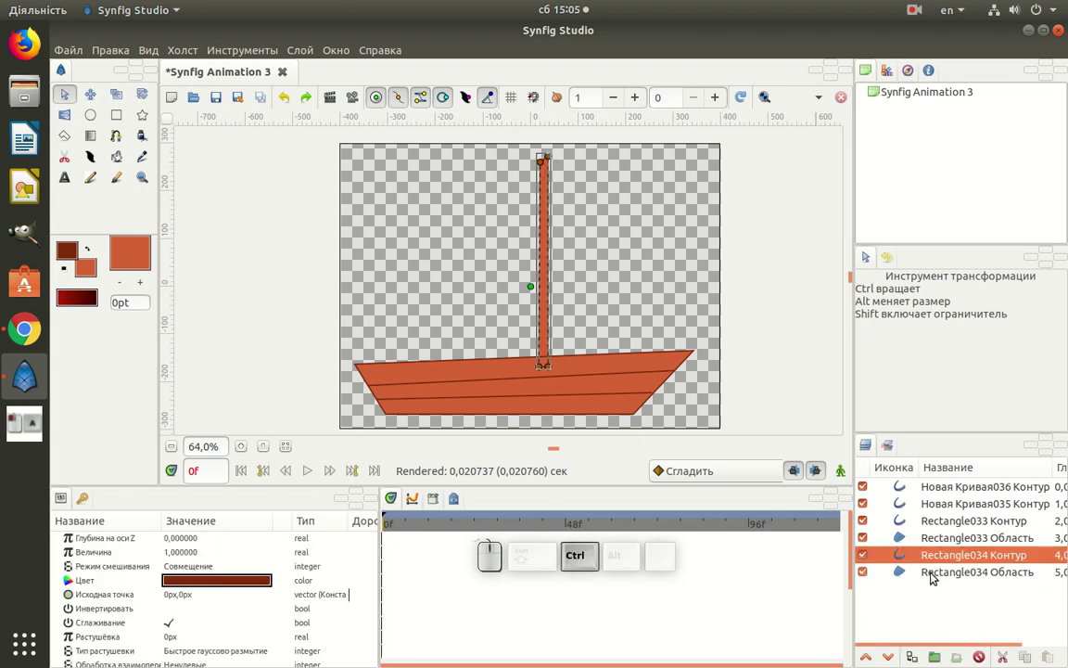
{"action": "left_click", "coordinate": [932, 573], "text": "ctrl"}
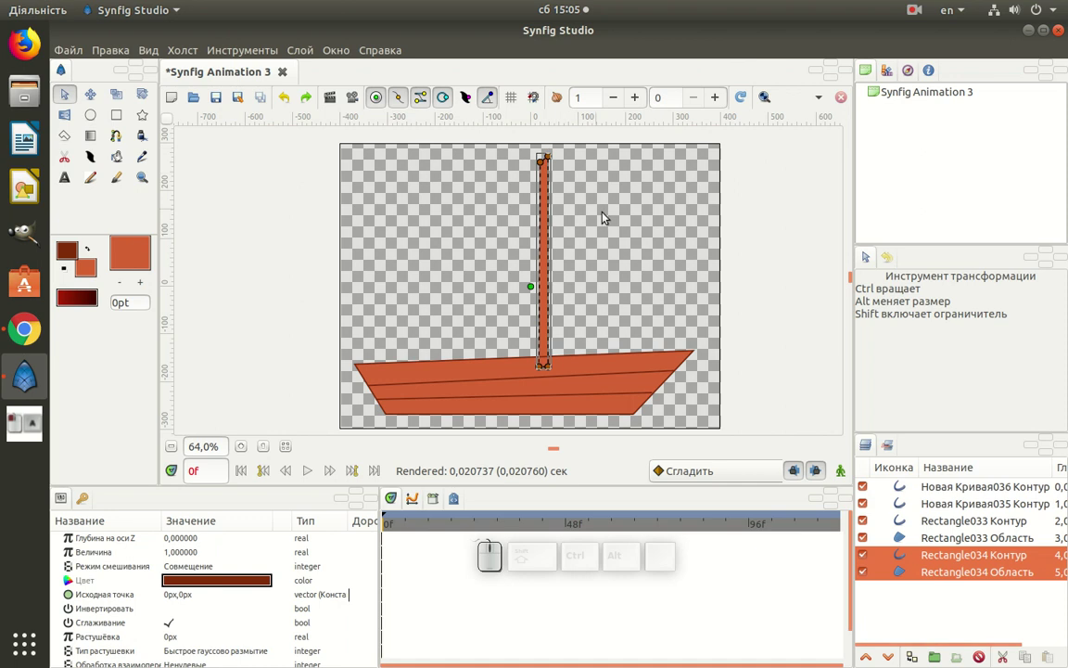
{"action": "scroll", "coordinate": [603, 215], "scroll_direction": "up", "scroll_amount": 3}
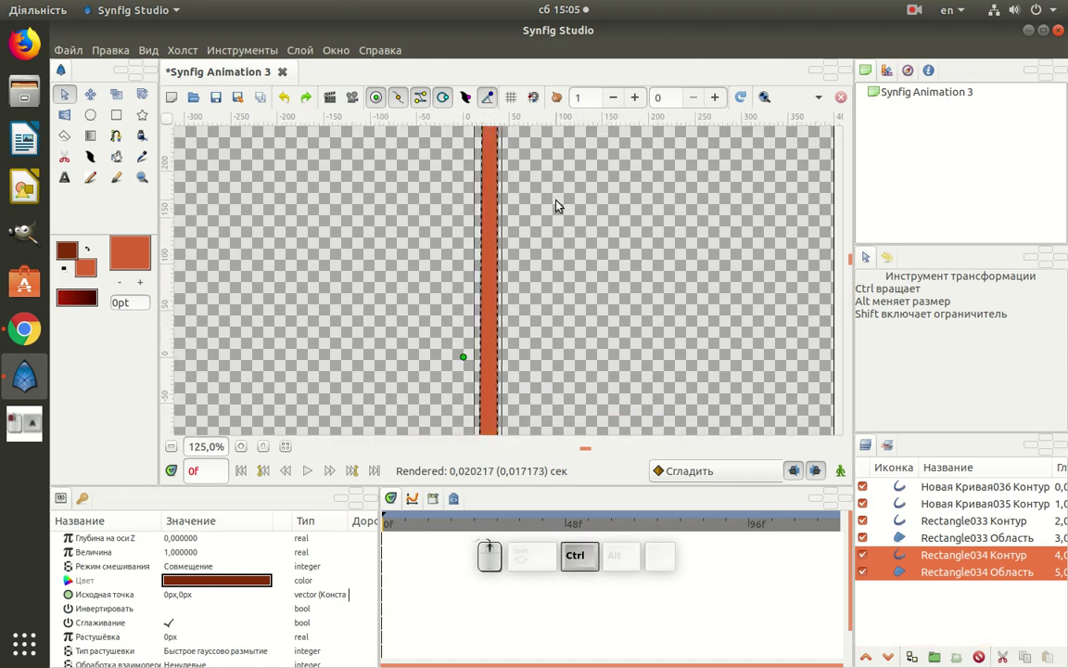
{"action": "scroll", "coordinate": [556, 205], "scroll_direction": "up", "scroll_amount": 1}
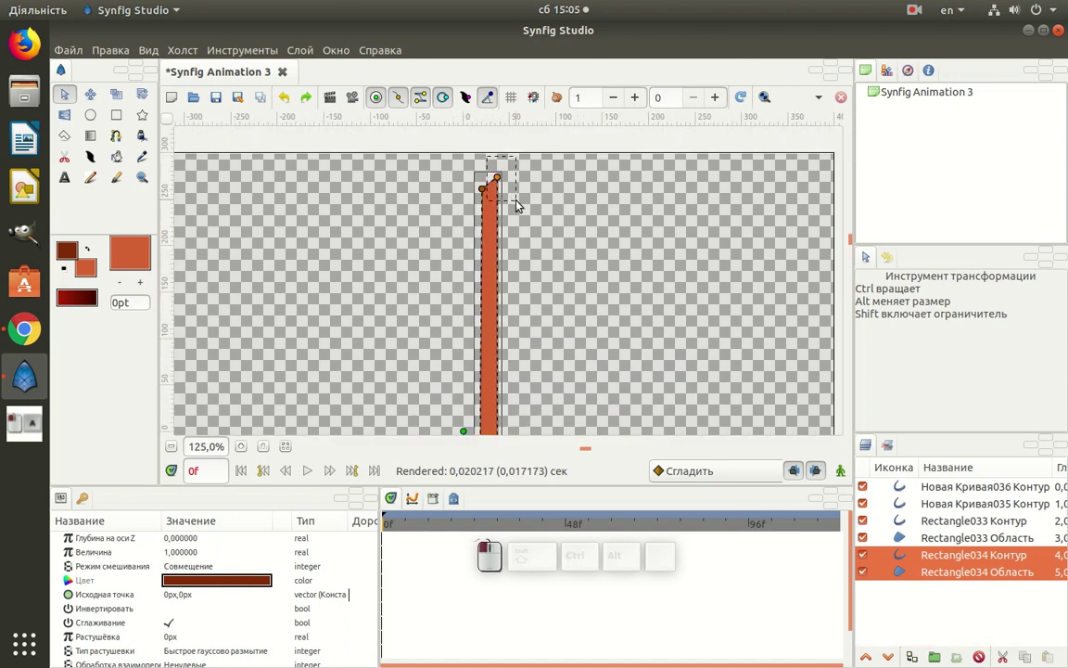
{"action": "left_click_drag", "start_coordinate": [497, 179], "coordinate": [493, 181]}
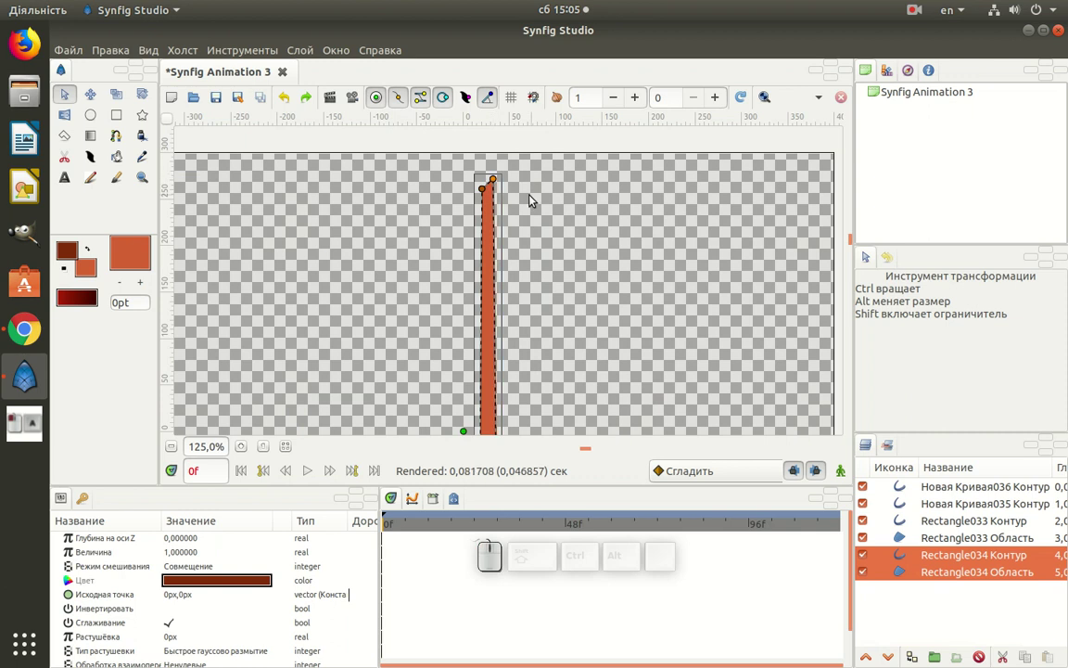
{"action": "scroll", "coordinate": [529, 194], "scroll_direction": "down", "scroll_amount": 1}
{"action": "scroll", "coordinate": [530, 195], "scroll_direction": "down", "scroll_amount": 3}
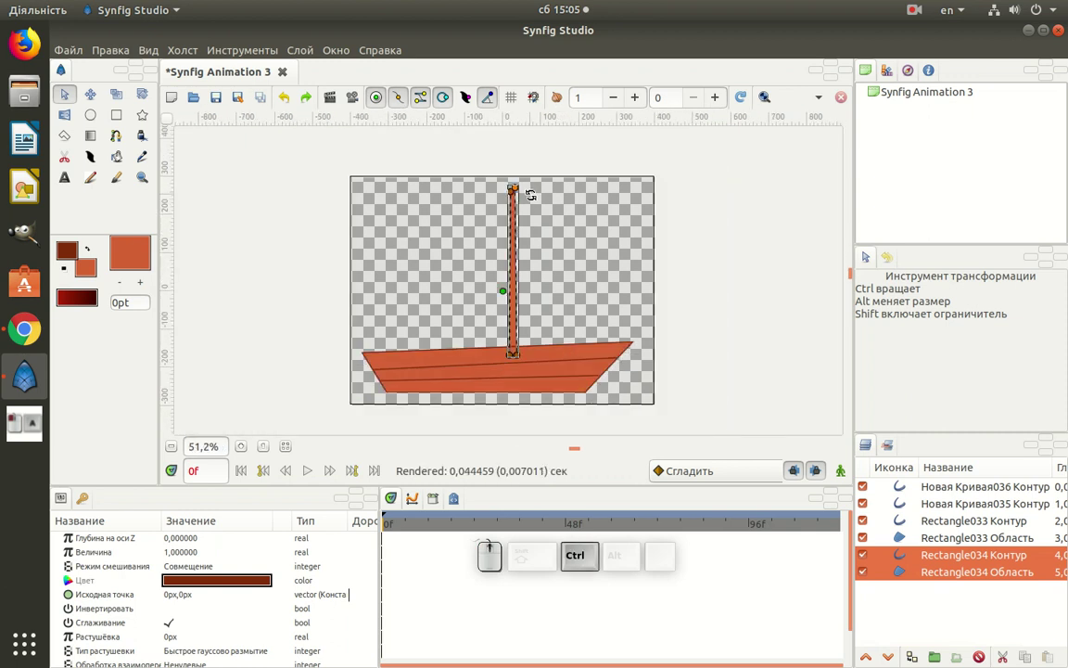
{"action": "scroll", "coordinate": [530, 194], "scroll_direction": "up", "scroll_amount": 2}
{"action": "scroll", "coordinate": [530, 194], "scroll_direction": "down", "scroll_amount": 1}
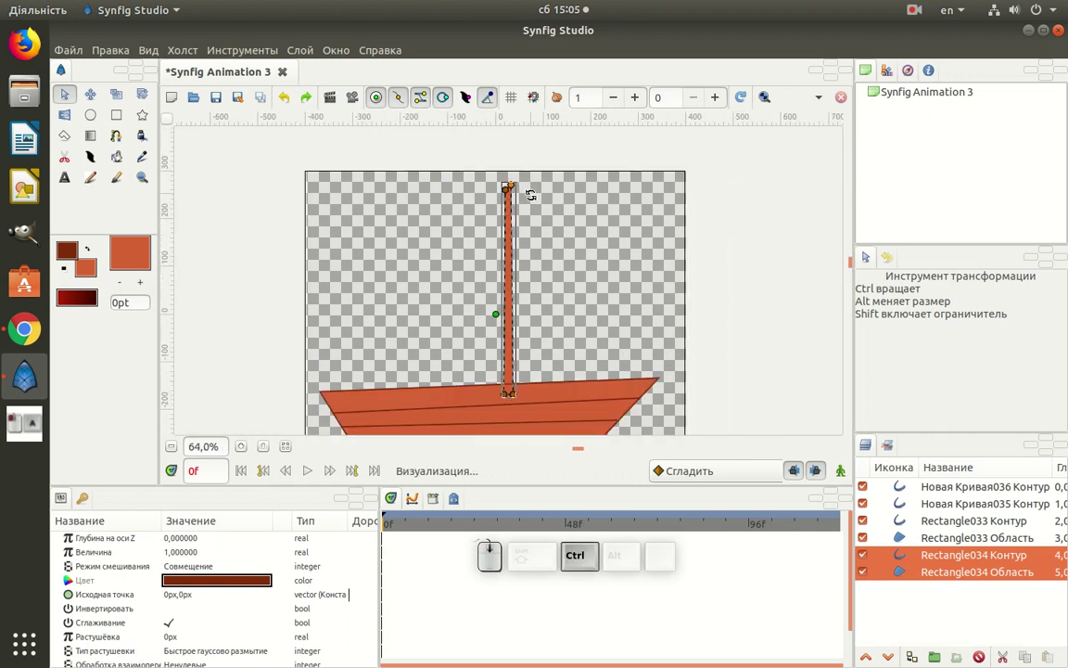
{"action": "left_click", "coordinate": [564, 228]}
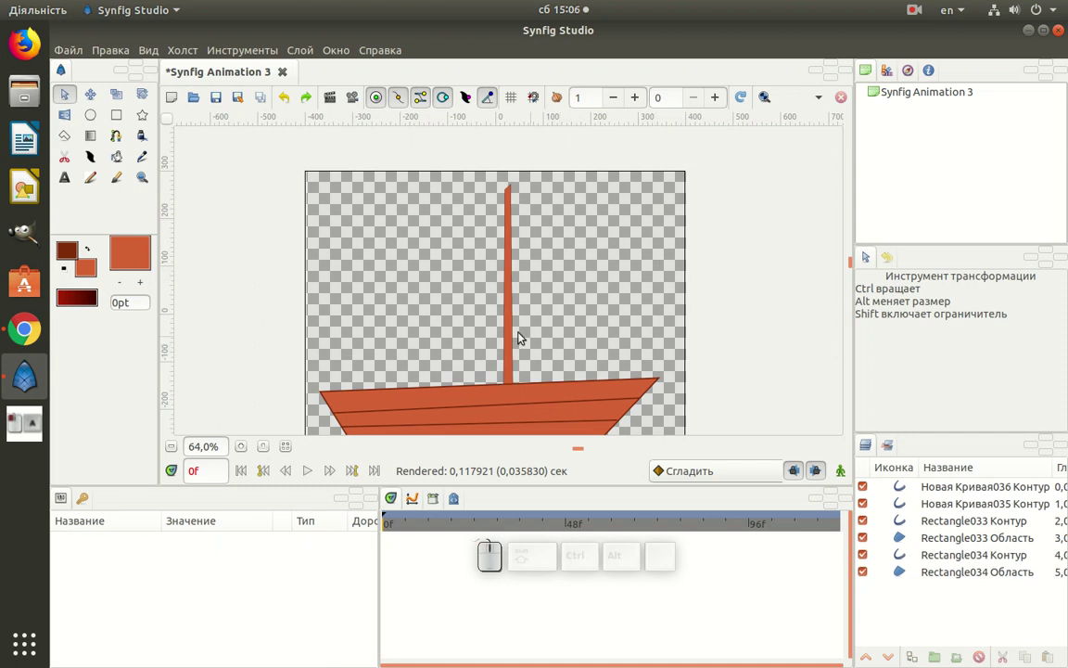
Set the fill and outline colours to near-black, #101009, and draw a tall rectangle just right of the mast, ending above the hull.
{"action": "left_click", "coordinate": [115, 113]}
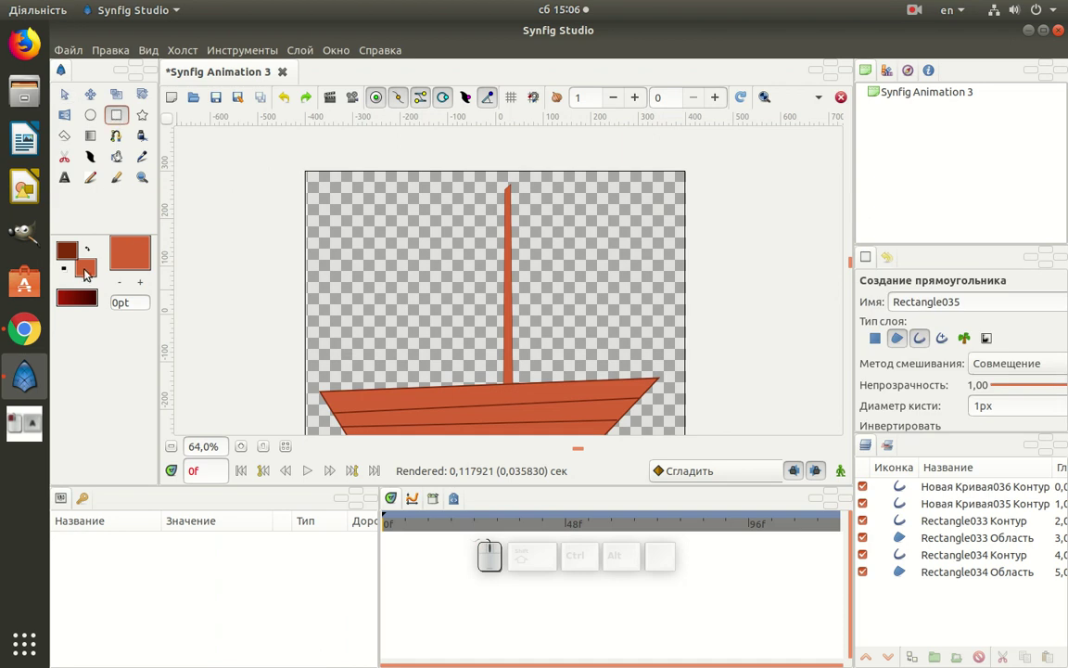
{"action": "left_click", "coordinate": [82, 270]}
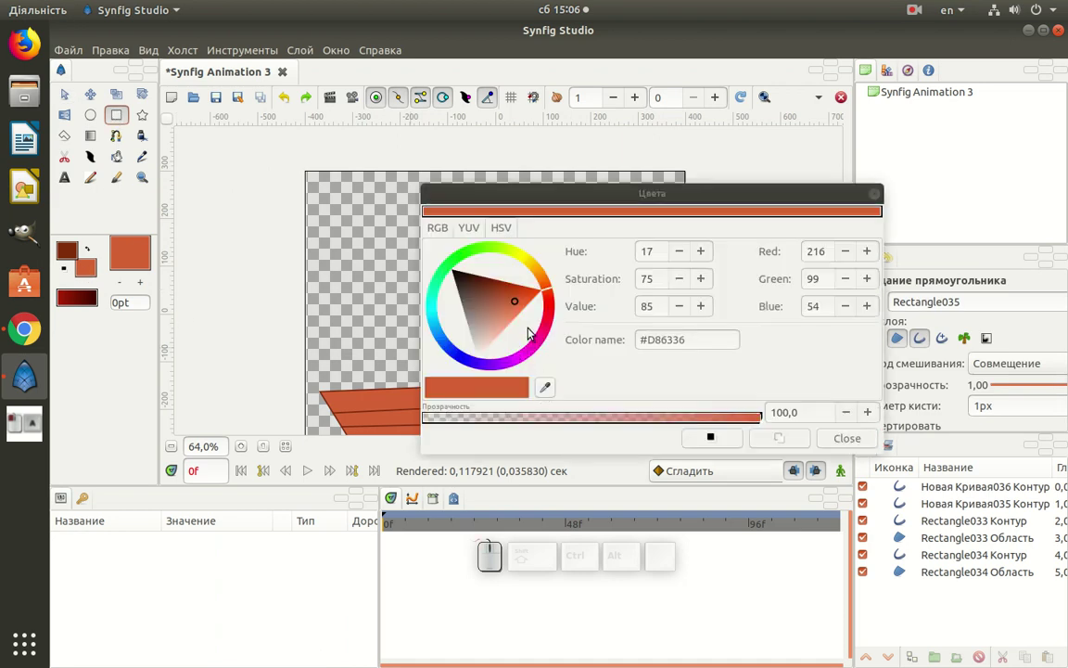
{"action": "left_click", "coordinate": [544, 387]}
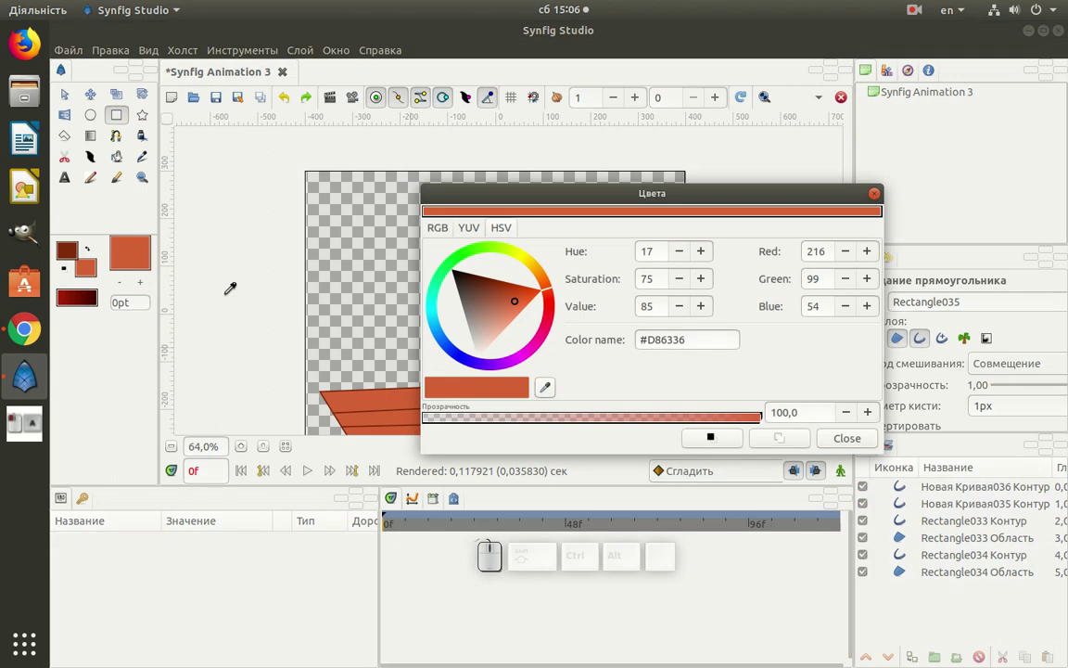
{"action": "left_click", "coordinate": [139, 303]}
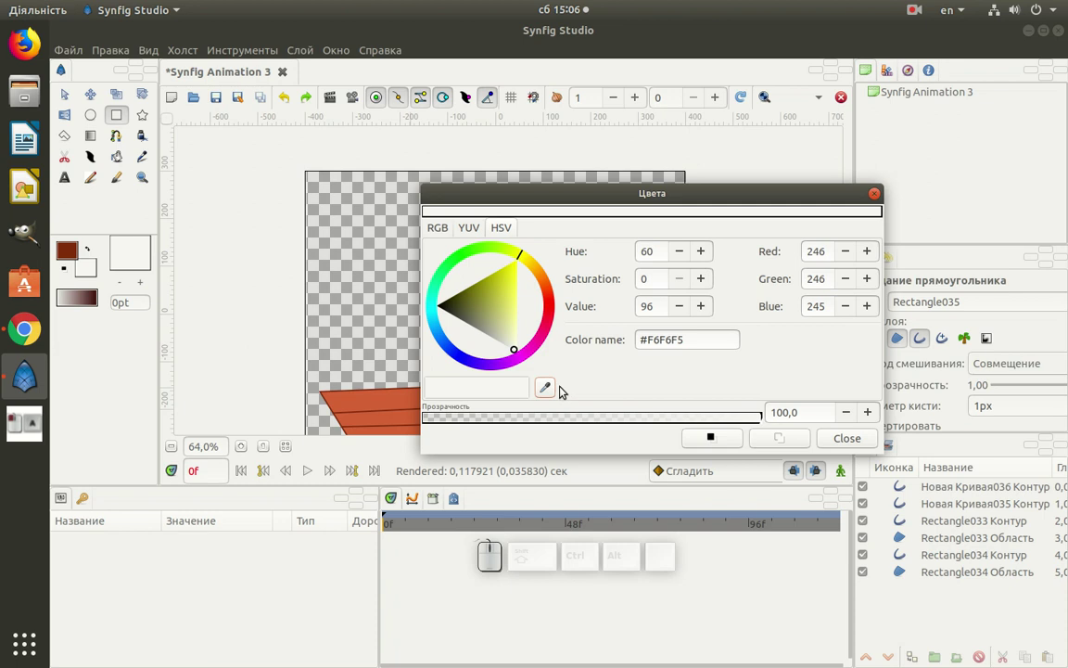
{"action": "left_click", "coordinate": [782, 439]}
{"action": "left_click", "coordinate": [442, 306]}
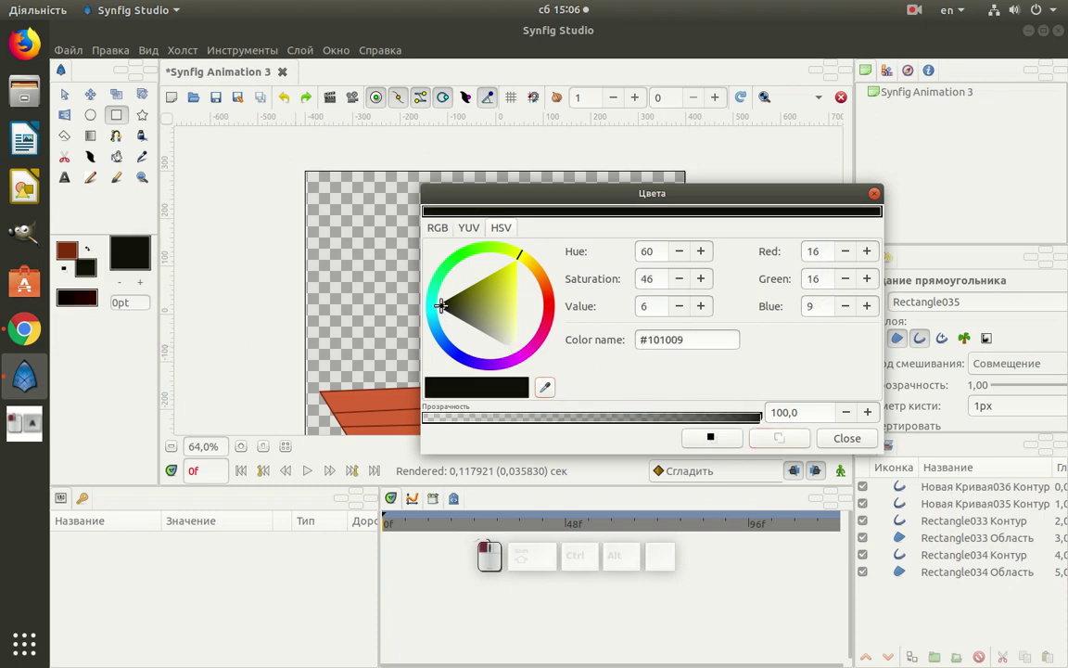
{"action": "left_click", "coordinate": [711, 440]}
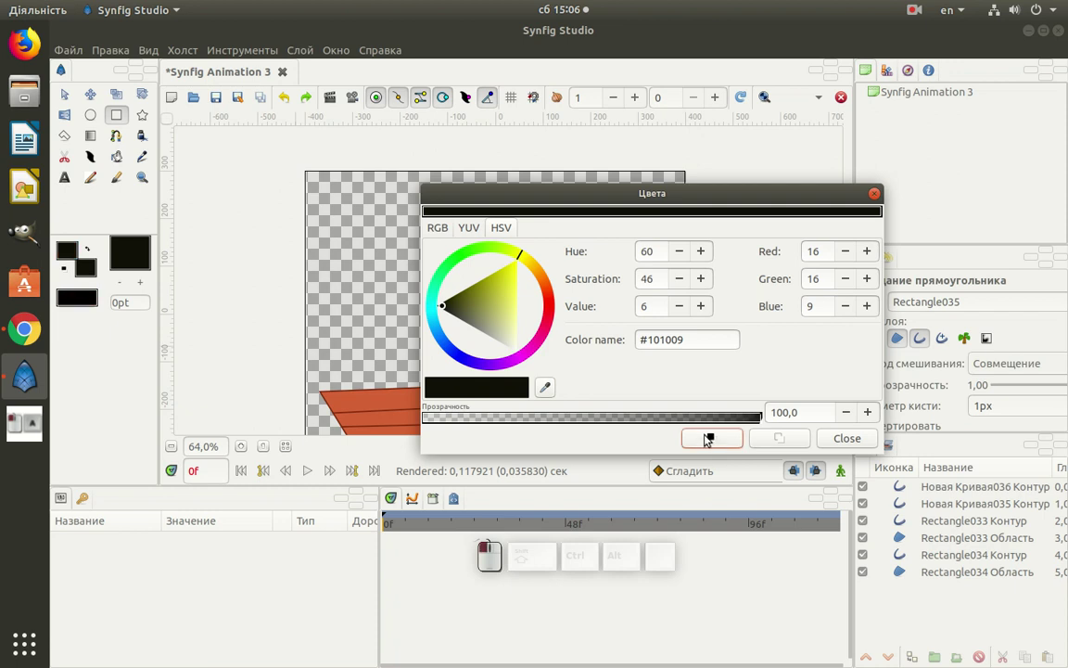
{"action": "left_click", "coordinate": [847, 439]}
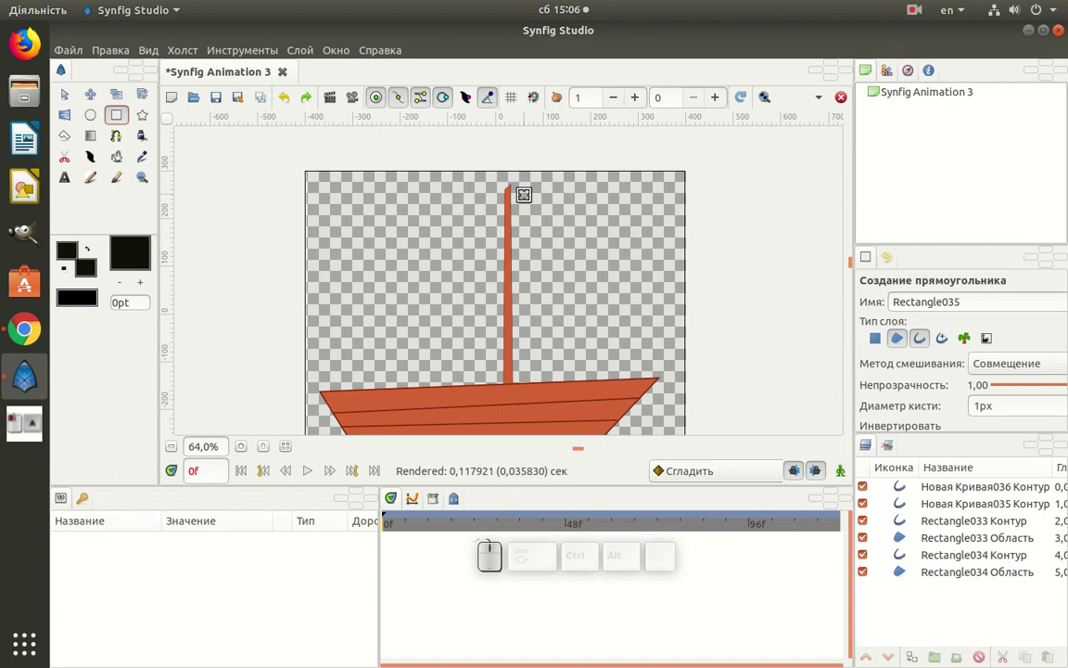
{"action": "left_click_drag", "start_coordinate": [524, 195], "coordinate": [568, 362]}
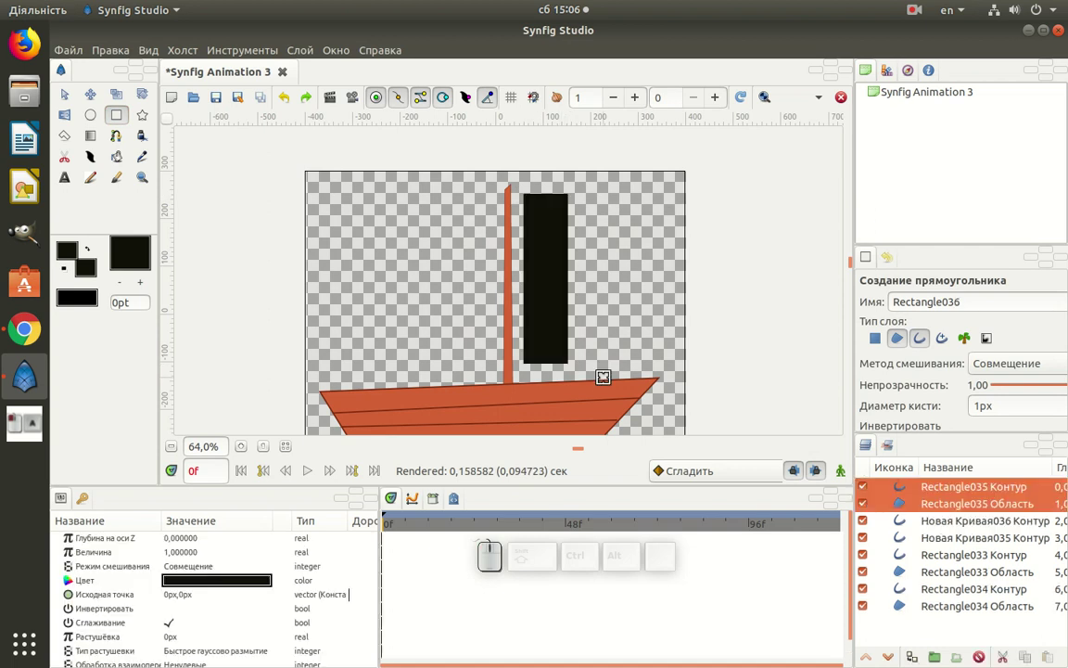
Set the fill colour to off-white, #F6F6F5, and fill the tall rectangle beside the mast with it.
{"action": "left_click", "coordinate": [86, 268]}
{"action": "left_click", "coordinate": [515, 381]}
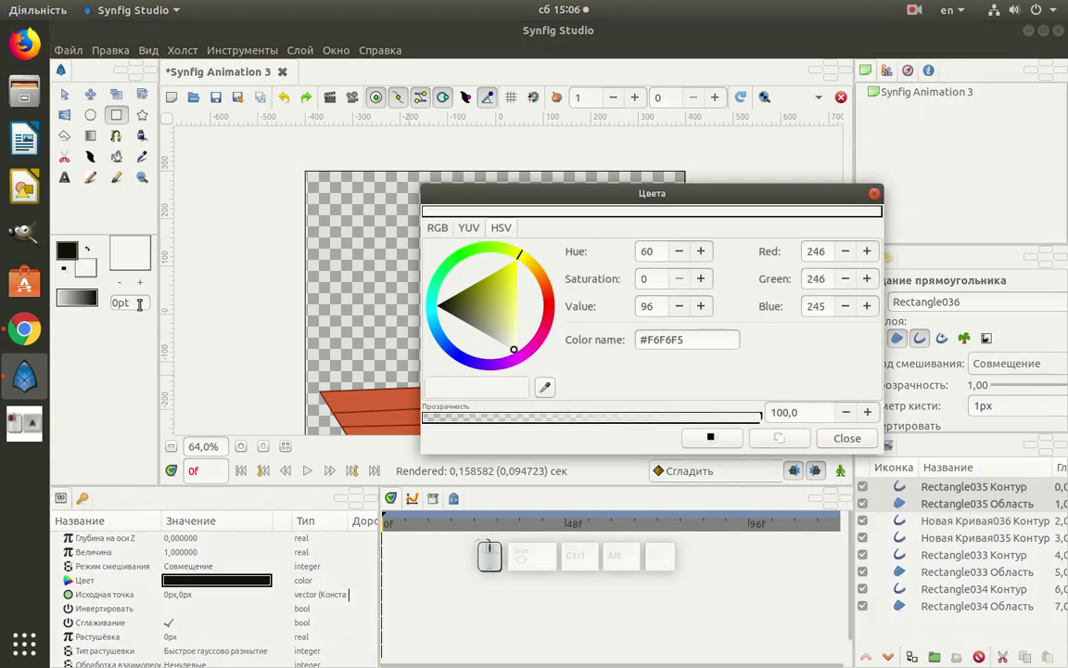
{"action": "left_click", "coordinate": [847, 440]}
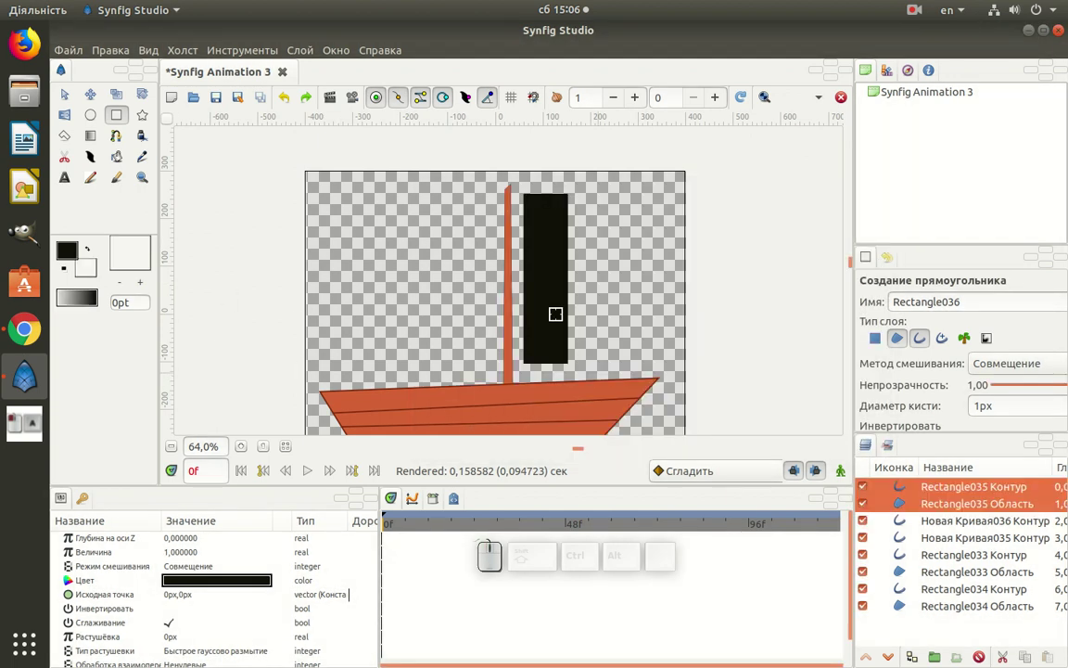
{"action": "left_click", "coordinate": [117, 157]}
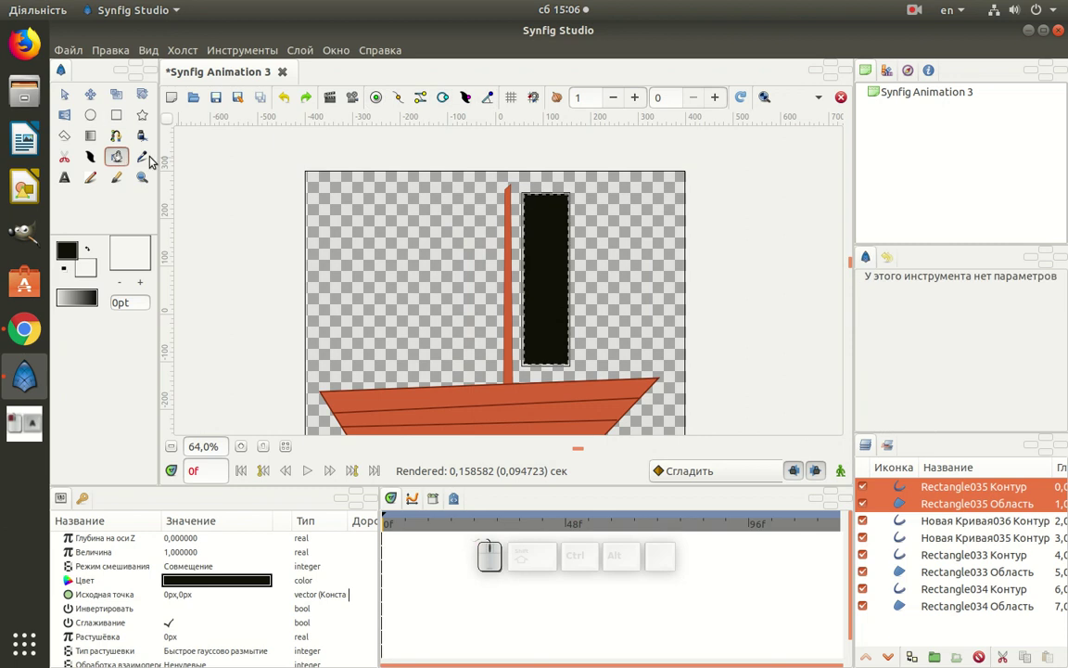
{"action": "left_click", "coordinate": [542, 279]}
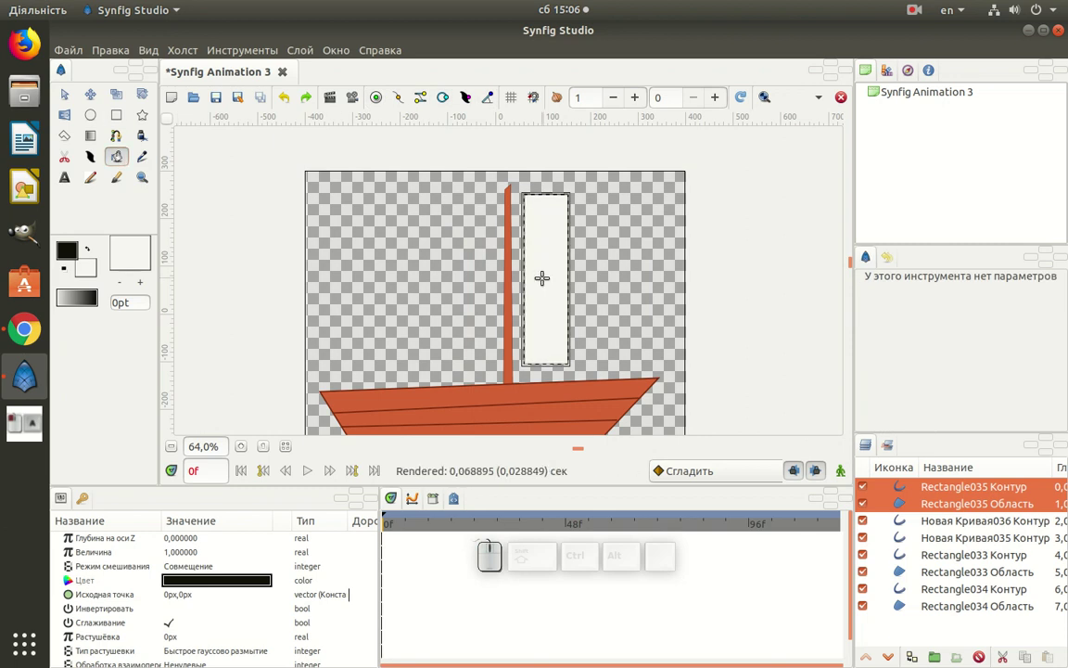
Set the outline colour to off-white, #F6F6F5, by sampling the current fill colour.
{"action": "left_click", "coordinate": [66, 252]}
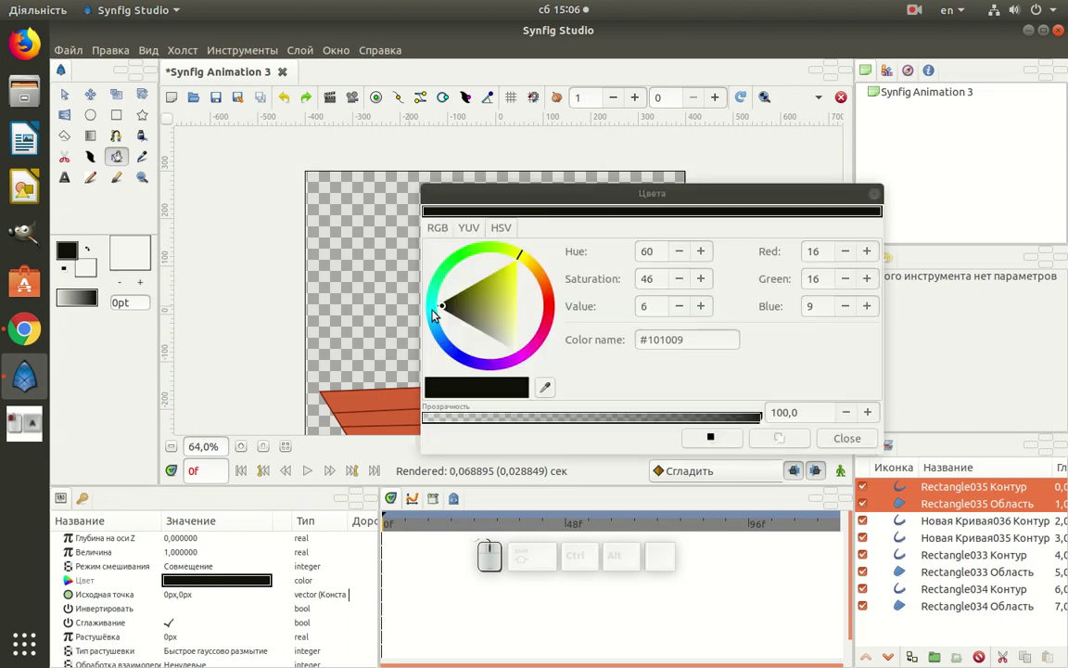
{"action": "left_click", "coordinate": [546, 387]}
{"action": "left_click", "coordinate": [124, 255]}
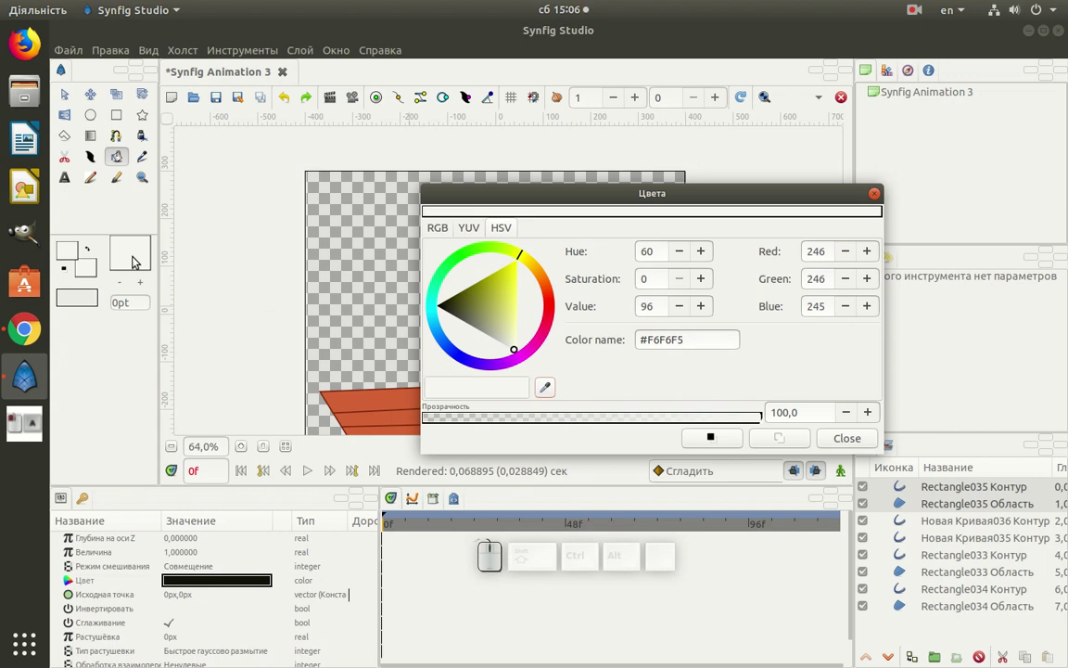
{"action": "left_click", "coordinate": [841, 440]}
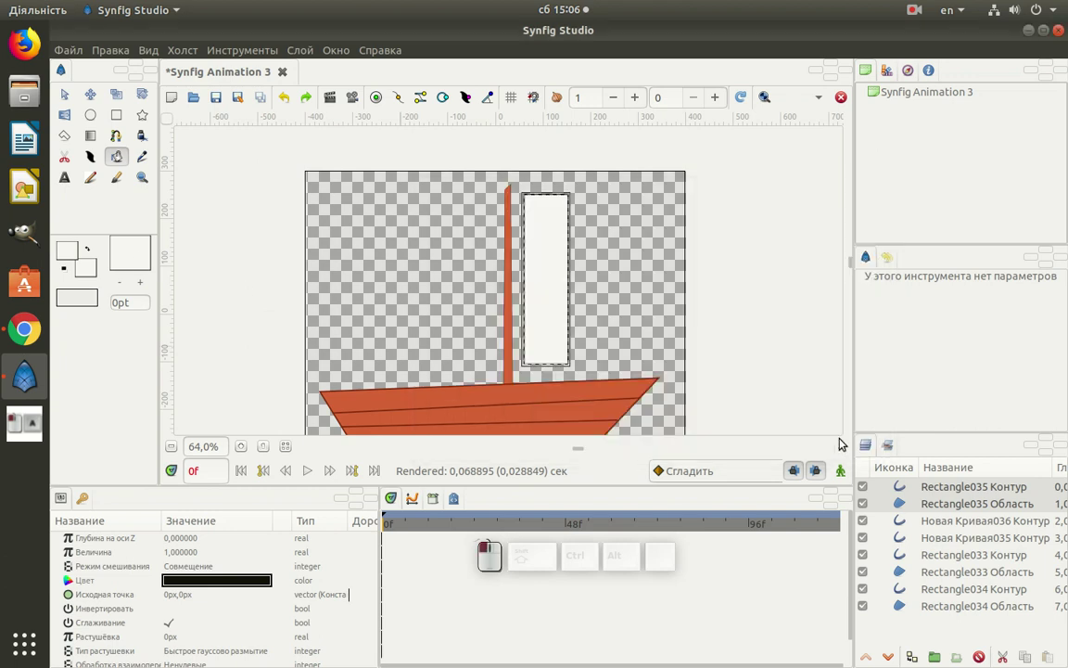
Change the colour parameter of the selected sail rectangle layers to #F6F6F5 by sampling the off-white fill colour.
{"action": "left_click", "coordinate": [196, 584]}
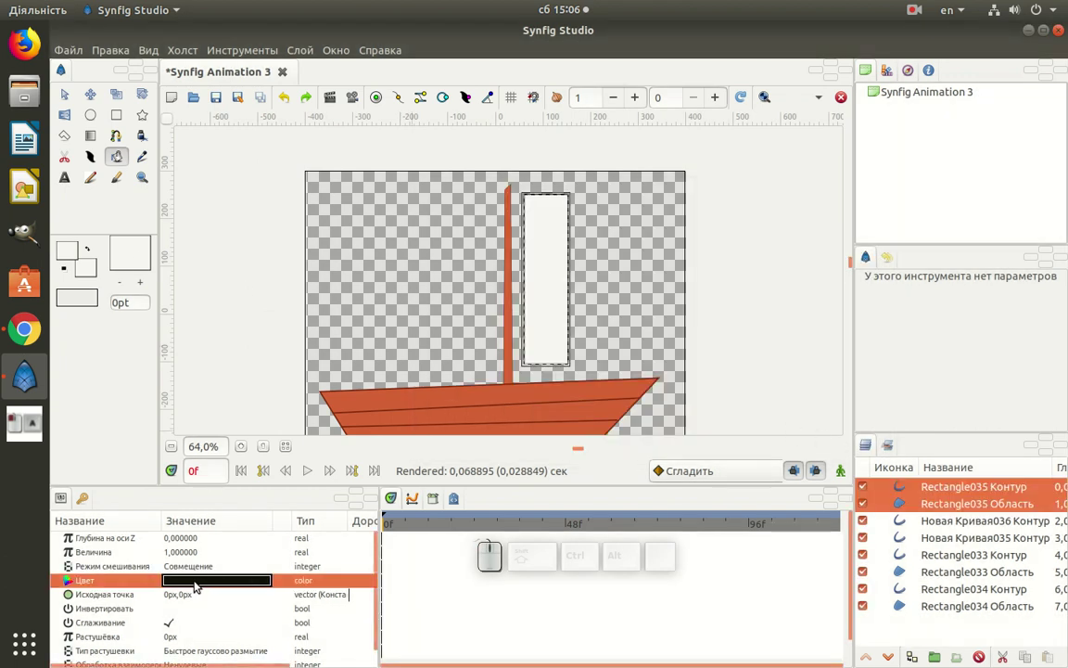
{"action": "double_click", "coordinate": [196, 585]}
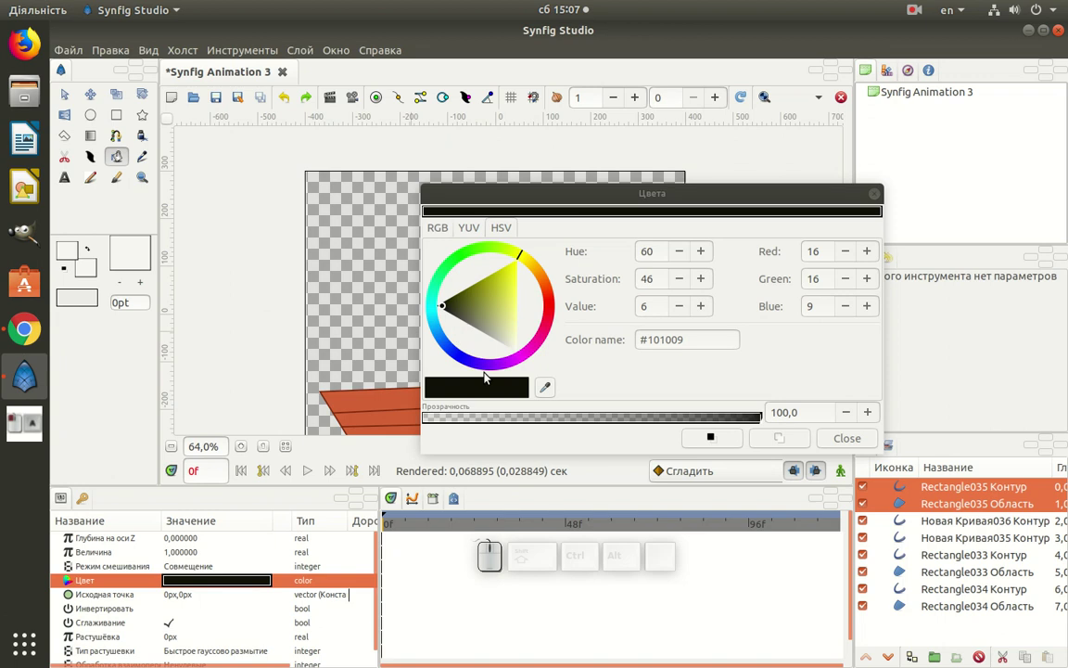
{"action": "left_click", "coordinate": [543, 384]}
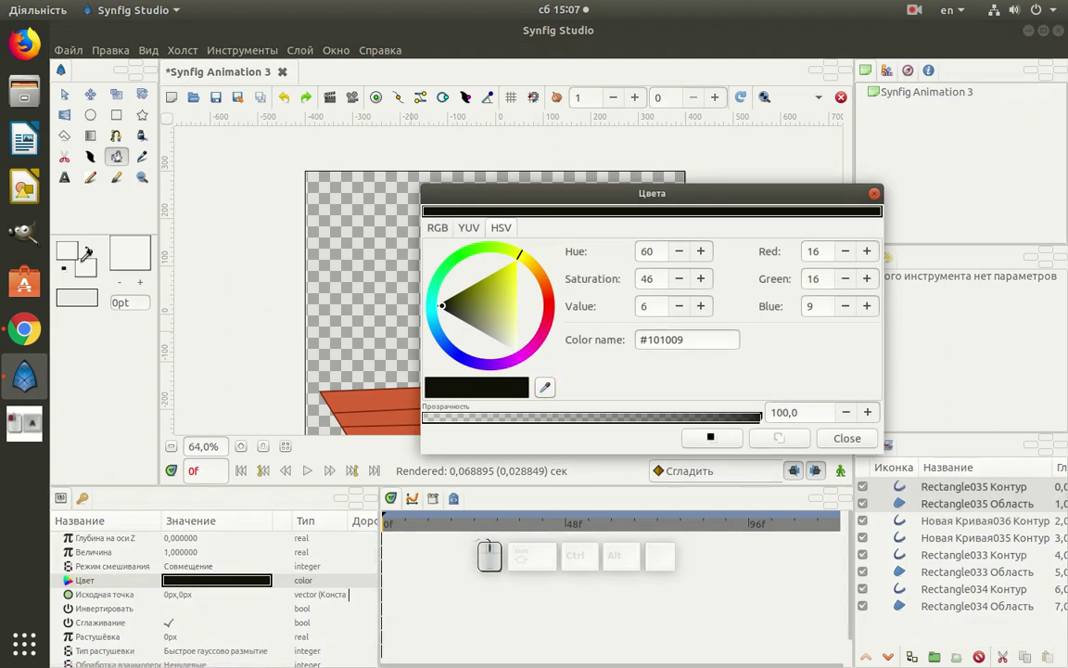
{"action": "left_click", "coordinate": [85, 275]}
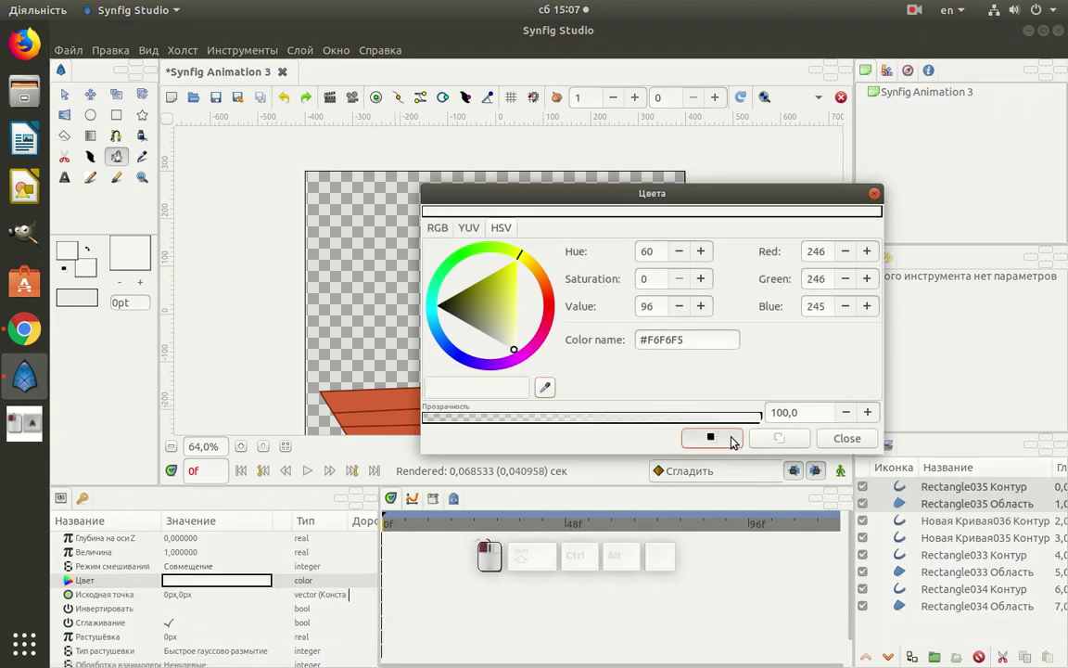
{"action": "left_click", "coordinate": [846, 437]}
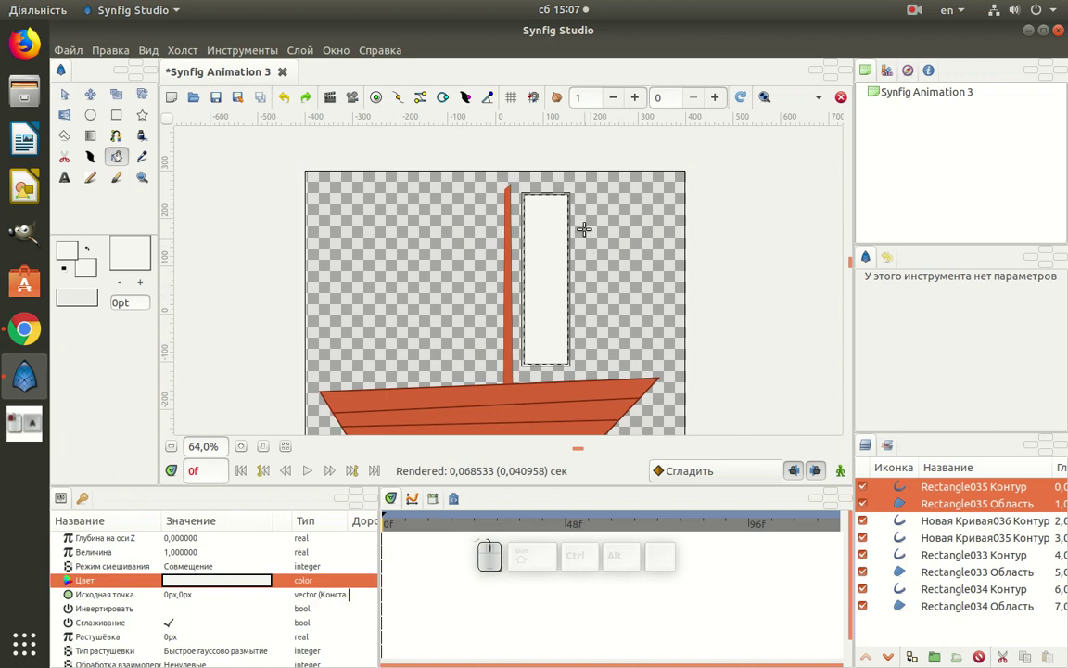
Move both upper vertices of the white rectangle onto the mast just below its tip, forming a narrow triangle.
{"action": "left_click", "coordinate": [64, 95]}
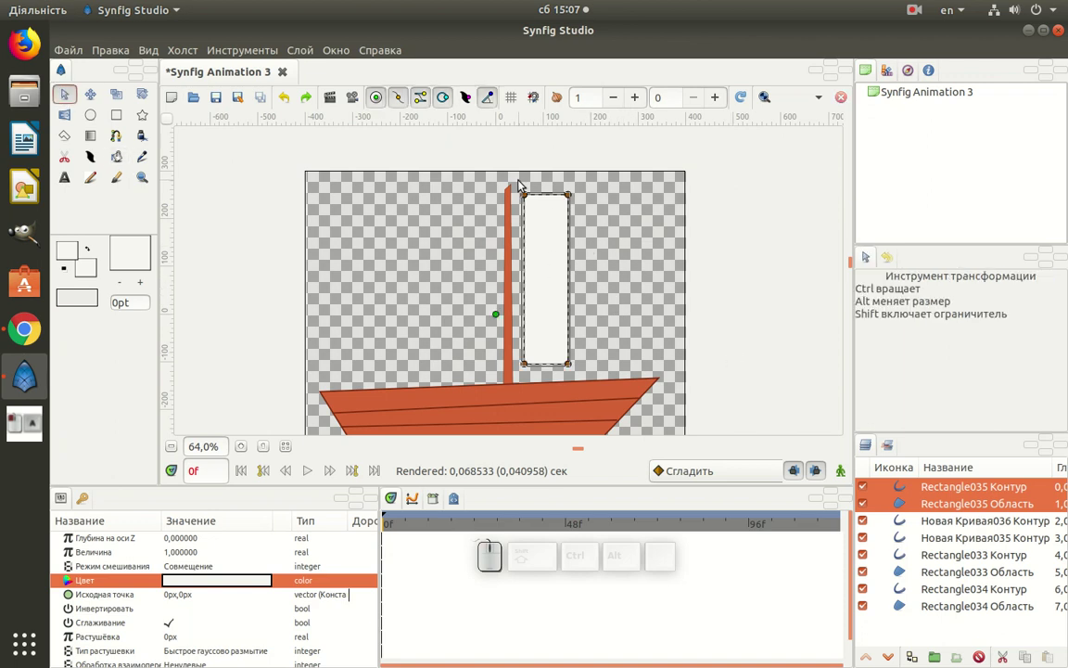
{"action": "mouse_move", "coordinate": [519, 181]}
{"action": "left_mouse_down"}
{"action": "mouse_move", "coordinate": [541, 216]}
{"action": "mouse_move", "coordinate": [514, 196]}
{"action": "left_mouse_up"}
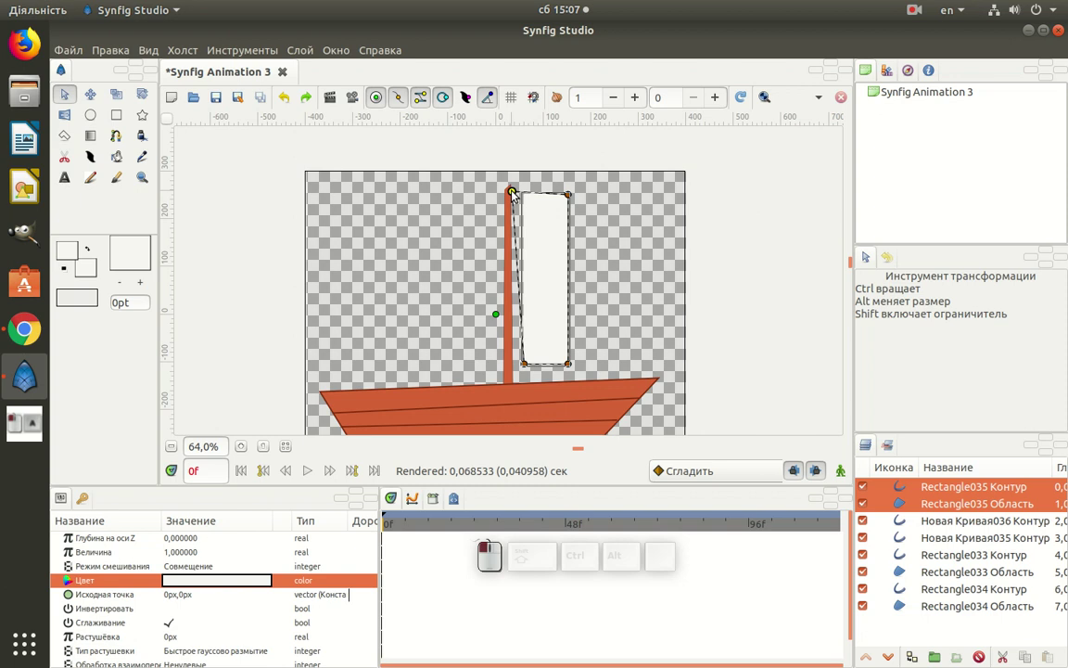
{"action": "left_click_drag", "start_coordinate": [511, 192], "coordinate": [512, 200]}
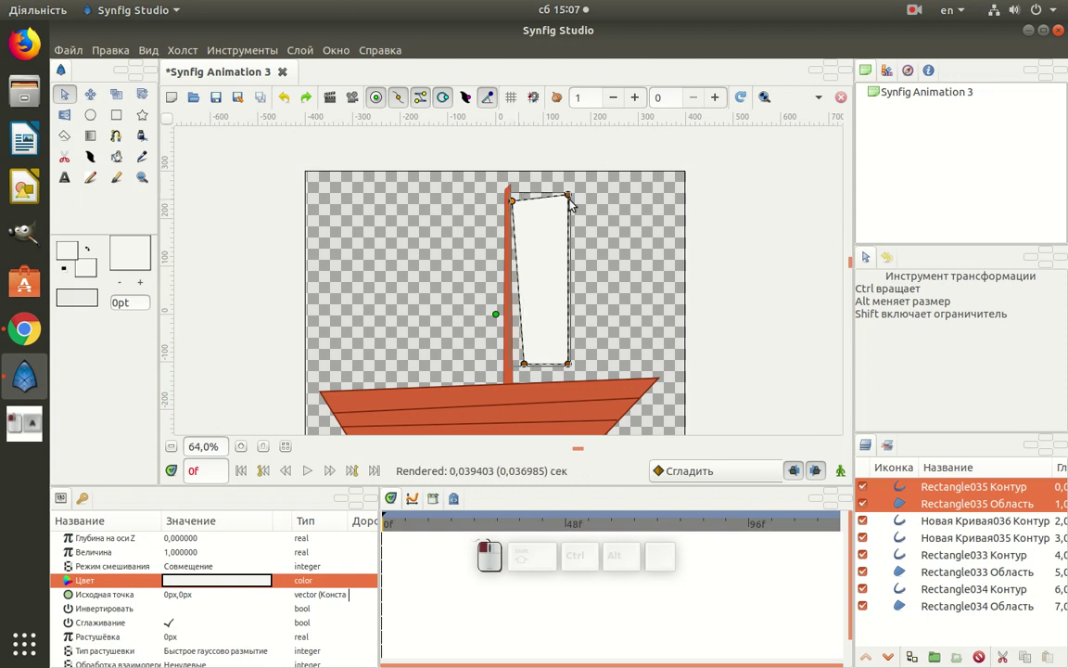
{"action": "left_click", "coordinate": [568, 196]}
{"action": "left_click_drag", "start_coordinate": [561, 185], "coordinate": [511, 193]}
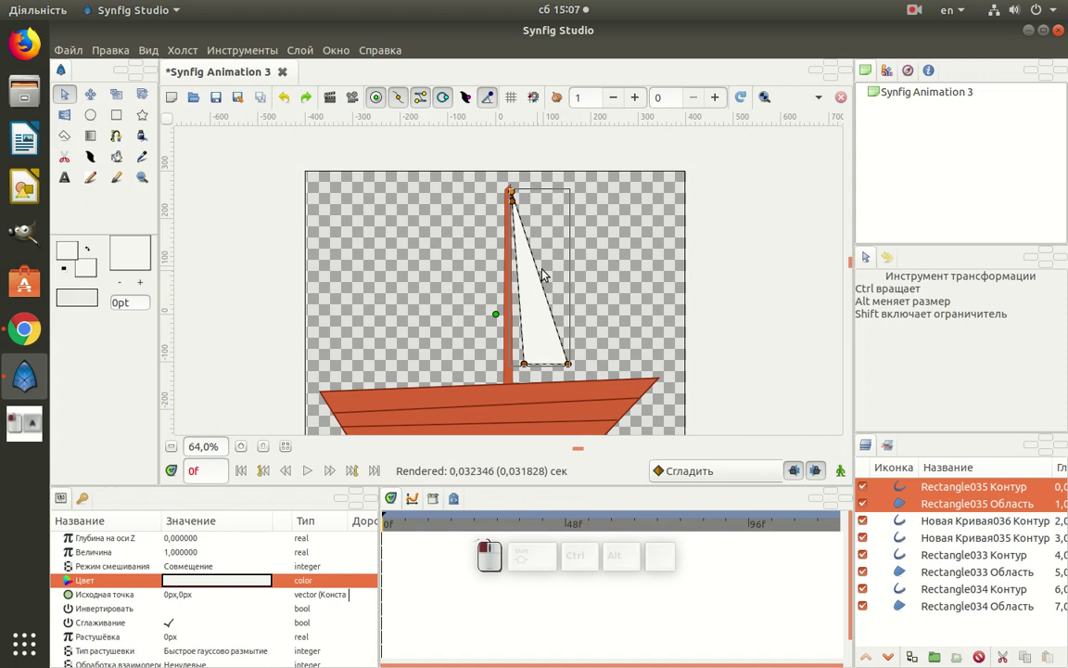
Bow the sail's two long sides away from the mast, move its lower vertices onto the mast and angle the inner lower tangent upward.
{"action": "left_click_drag", "start_coordinate": [539, 276], "coordinate": [565, 306]}
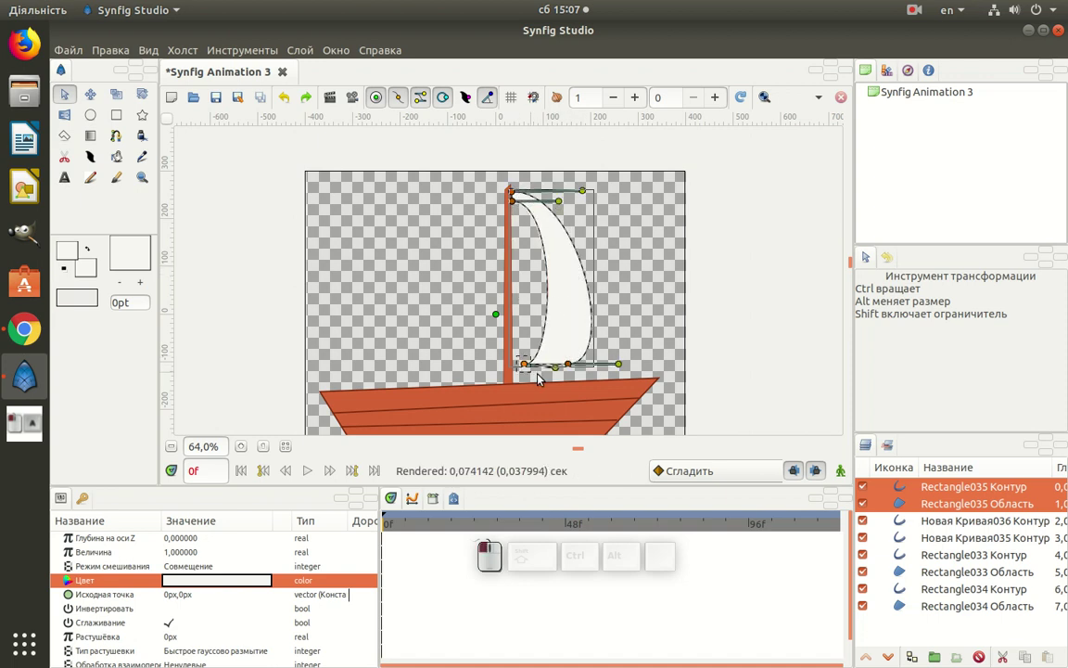
{"action": "left_click_drag", "start_coordinate": [516, 356], "coordinate": [628, 367]}
{"action": "left_click", "coordinate": [568, 363]}
{"action": "left_click_drag", "start_coordinate": [482, 361], "coordinate": [551, 329]}
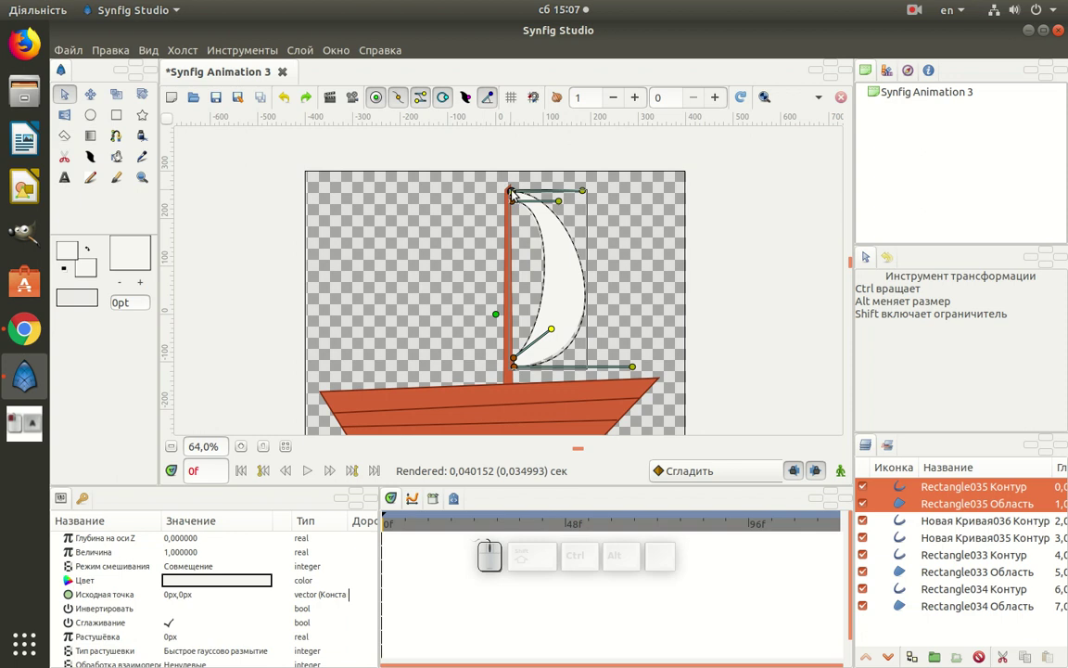
Lower the sail's outer top vertex slightly, lengthen its tangent to widen the outer curve, tilt the inner top tangent down and deselect the layers.
{"action": "left_click_drag", "start_coordinate": [511, 193], "coordinate": [512, 199]}
{"action": "left_click_drag", "start_coordinate": [443, 200], "coordinate": [648, 204]}
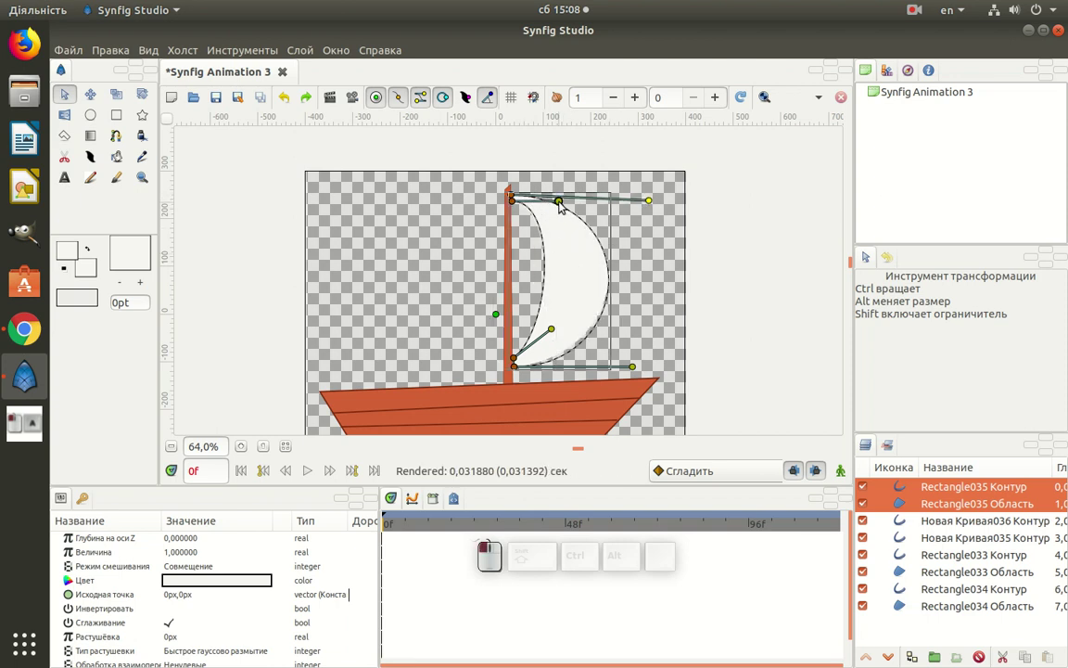
{"action": "mouse_move", "coordinate": [558, 201]}
{"action": "left_mouse_down"}
{"action": "mouse_move", "coordinate": [561, 210]}
{"action": "mouse_move", "coordinate": [560, 200]}
{"action": "left_mouse_up"}
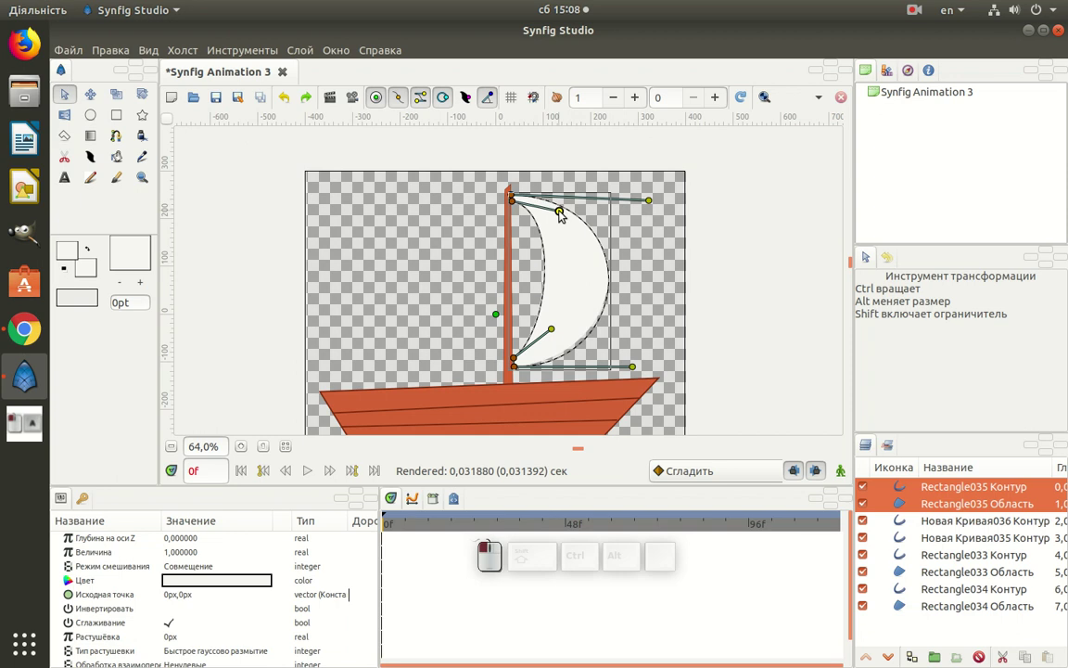
{"action": "left_click", "coordinate": [458, 283]}
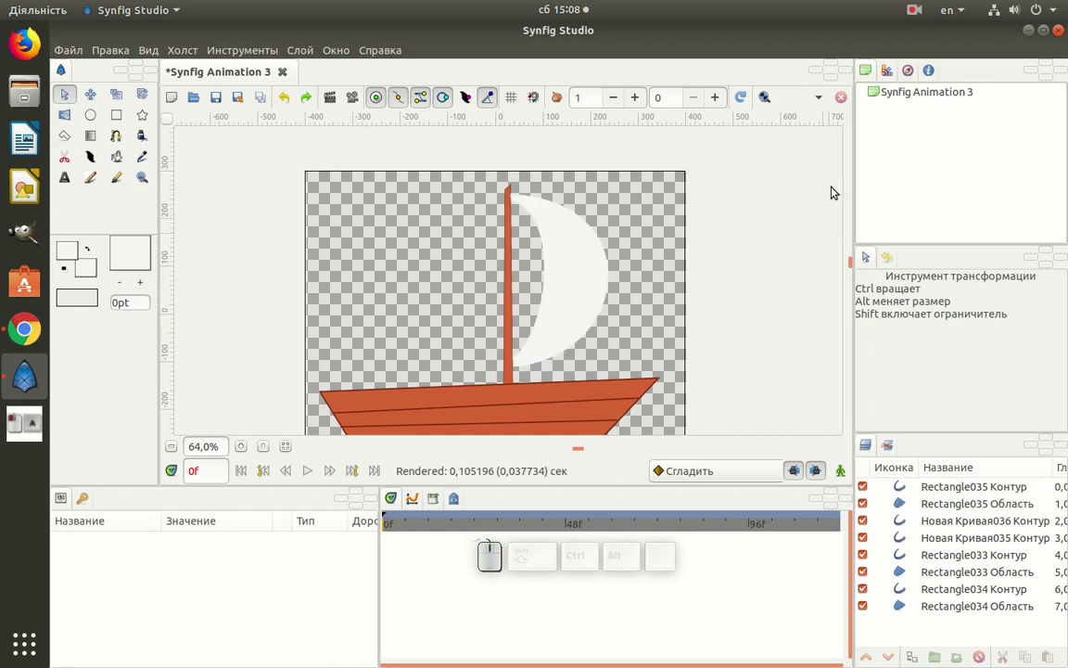
{"action": "left_click", "coordinate": [914, 12]}
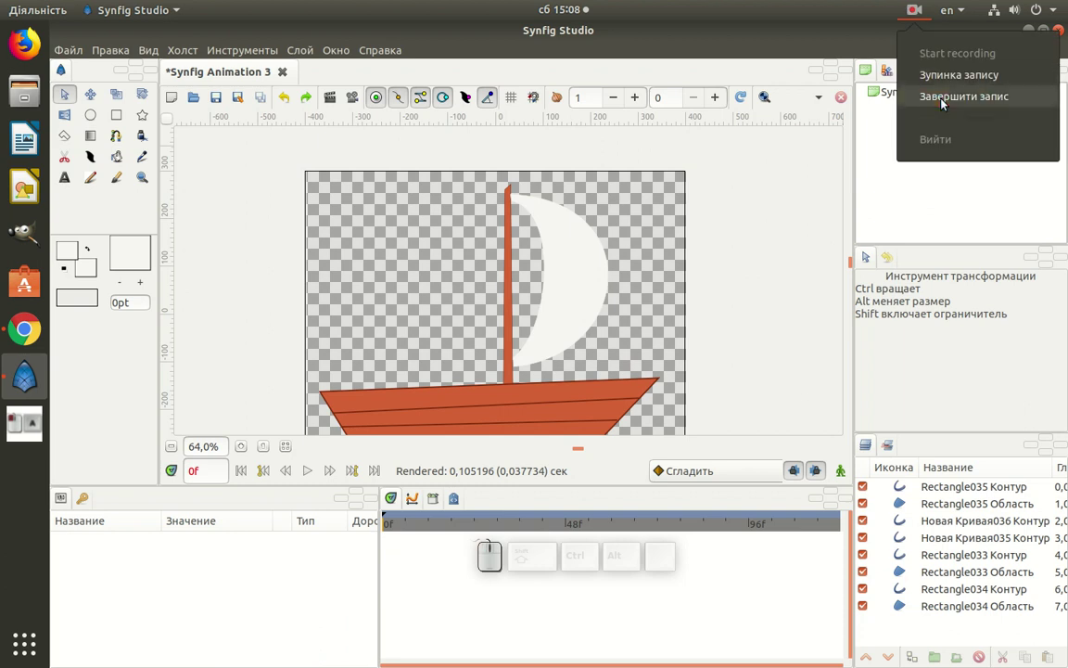